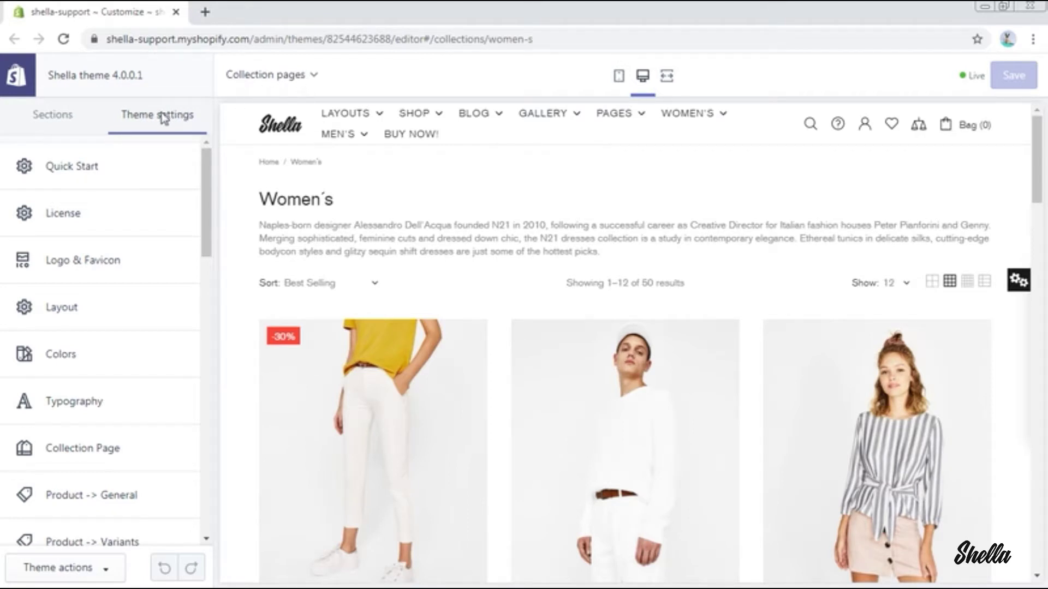
Keep the full width heading's default desktop and mobile titles Disabled.
{"action": "left_click", "coordinate": [109, 452]}
{"action": "scroll", "coordinate": [104, 450], "scroll_direction": "down", "scroll_amount": 6}
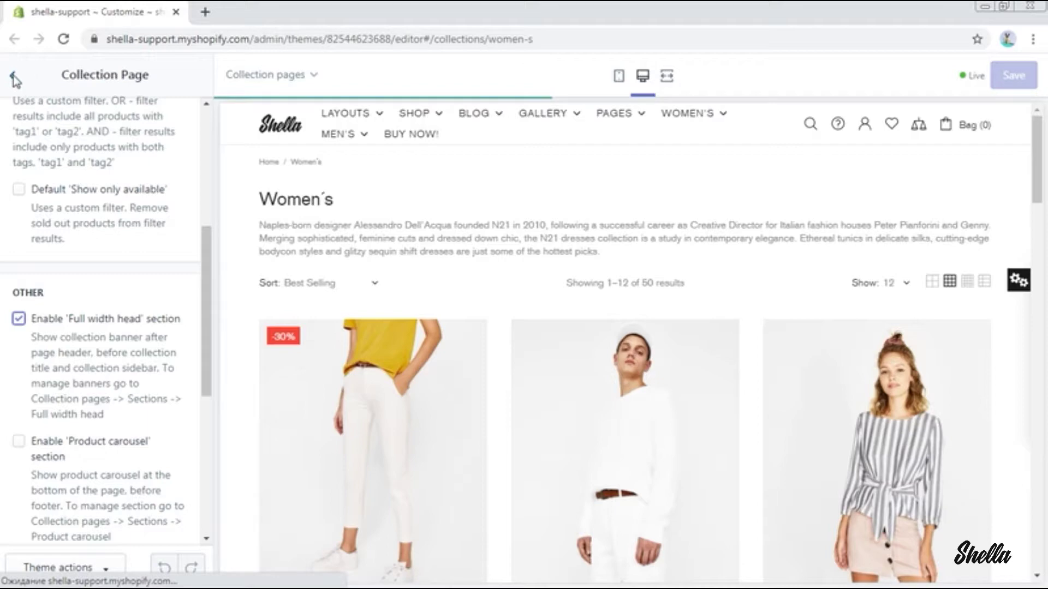
{"action": "left_click", "coordinate": [13, 78]}
{"action": "left_click", "coordinate": [44, 118]}
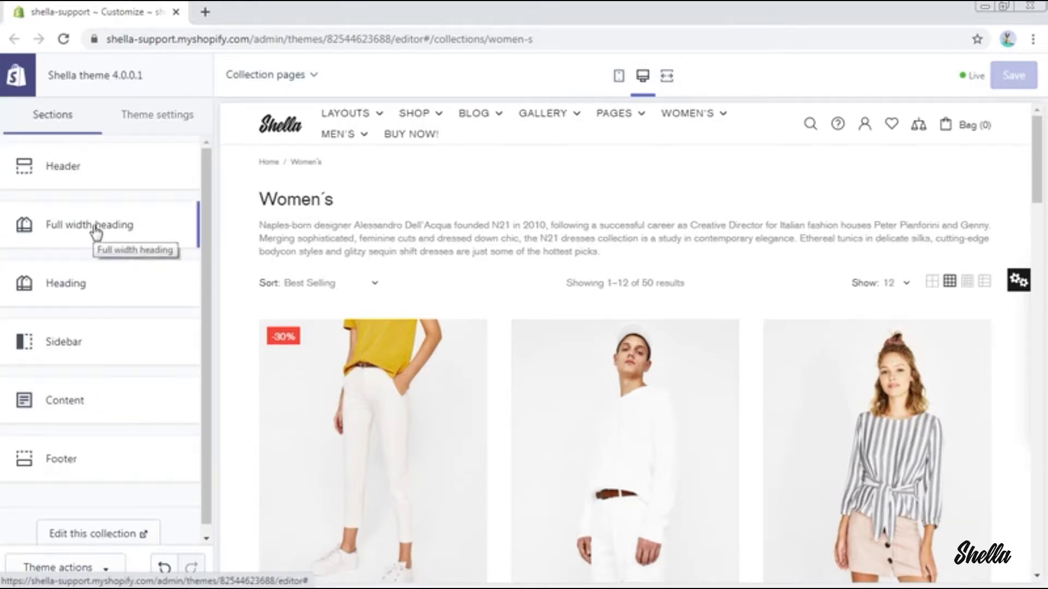
{"action": "left_click", "coordinate": [96, 232]}
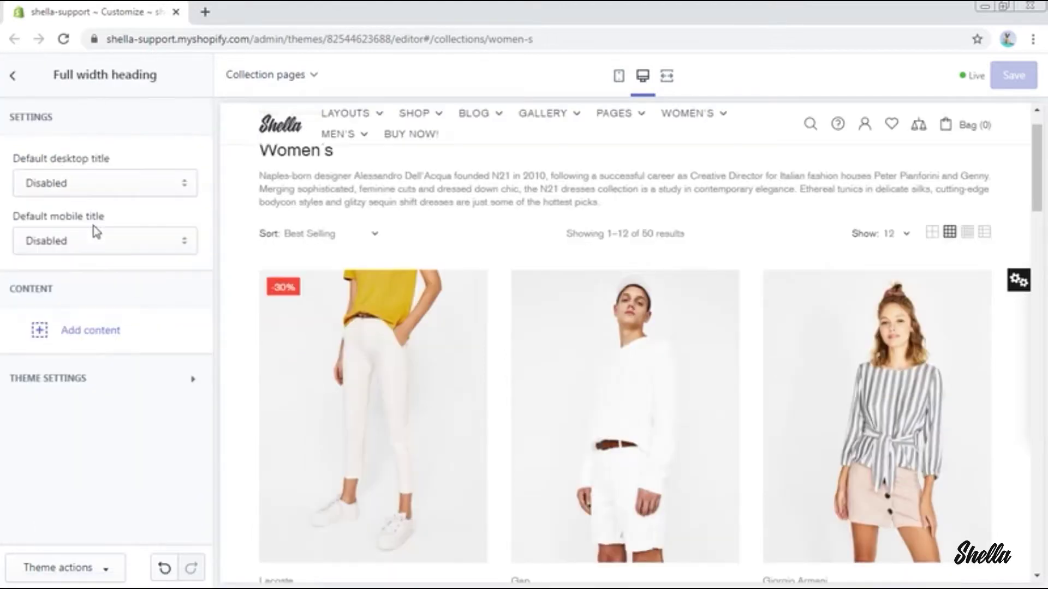
{"action": "left_click", "coordinate": [90, 185]}
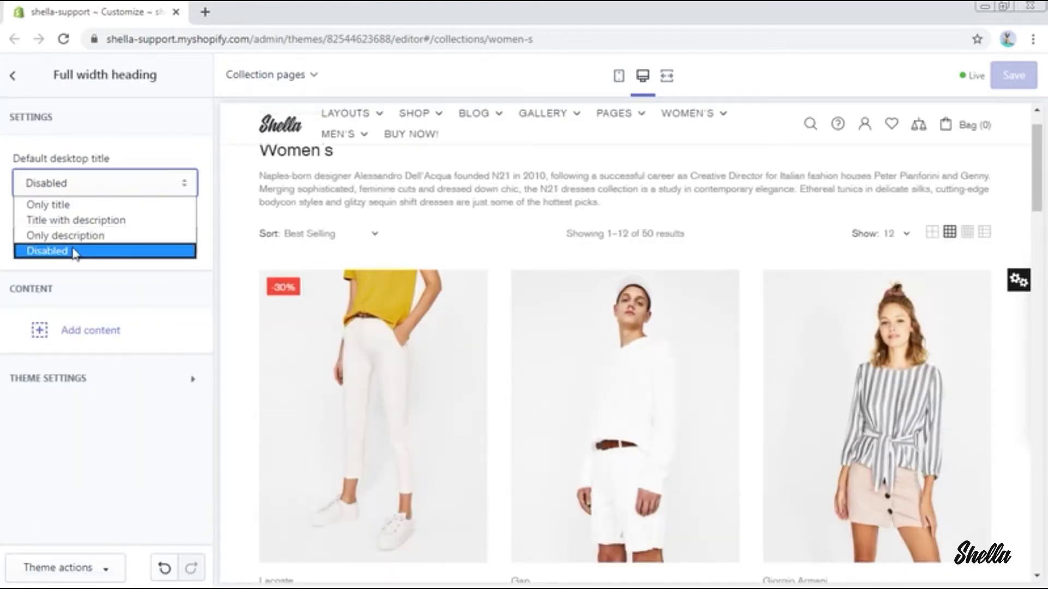
{"action": "left_click", "coordinate": [73, 271]}
{"action": "left_click", "coordinate": [77, 243]}
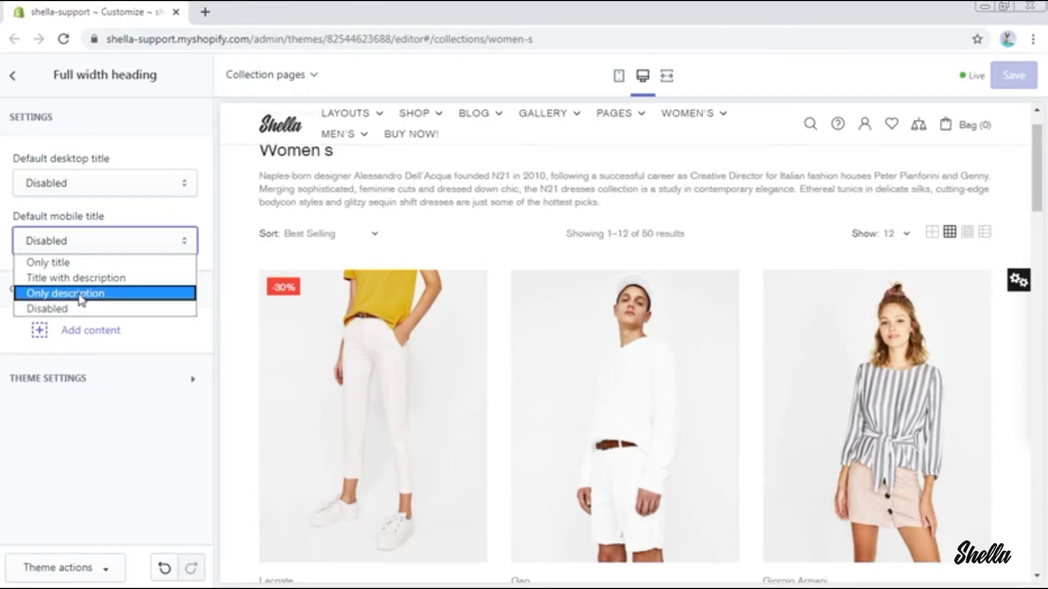
{"action": "left_click", "coordinate": [136, 217]}
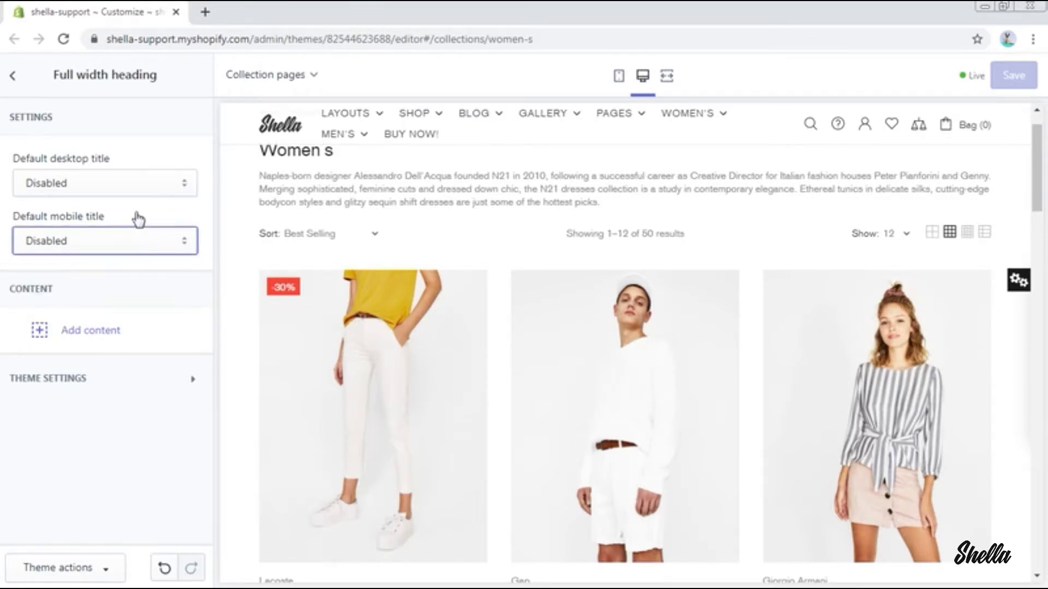
Add a Slick Slider block to the heading showing the Women's collection.
{"action": "left_click", "coordinate": [107, 331]}
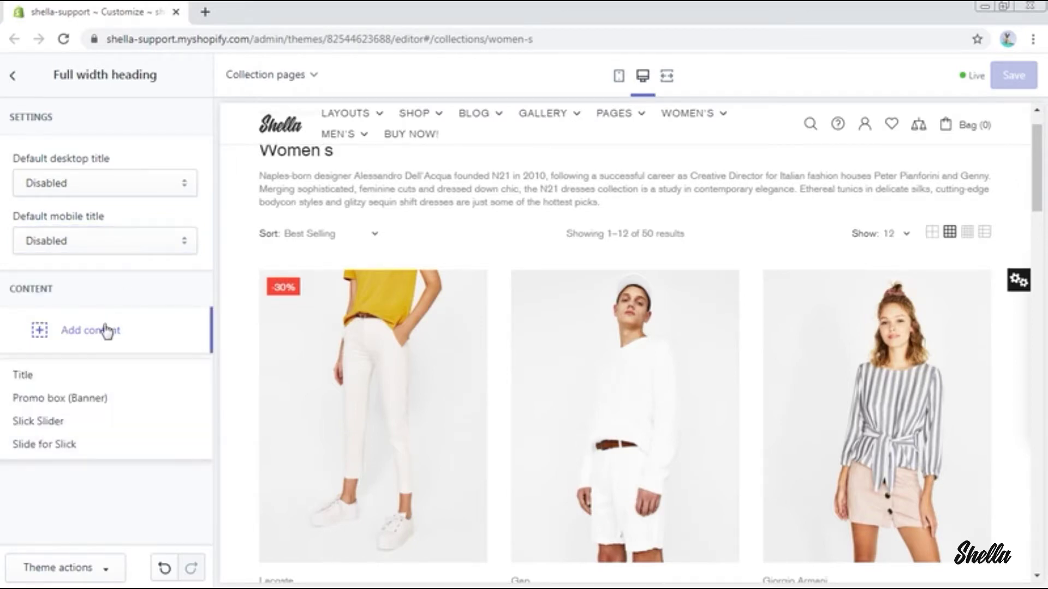
{"action": "left_click", "coordinate": [82, 424]}
{"action": "left_click", "coordinate": [90, 455]}
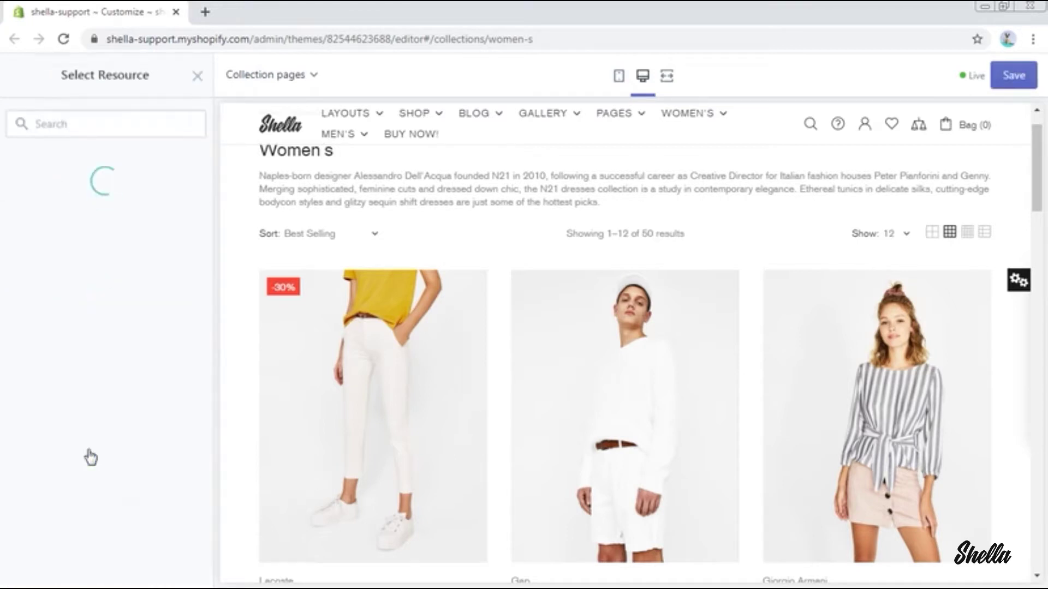
{"action": "left_click", "coordinate": [117, 227]}
{"action": "left_click", "coordinate": [189, 573]}
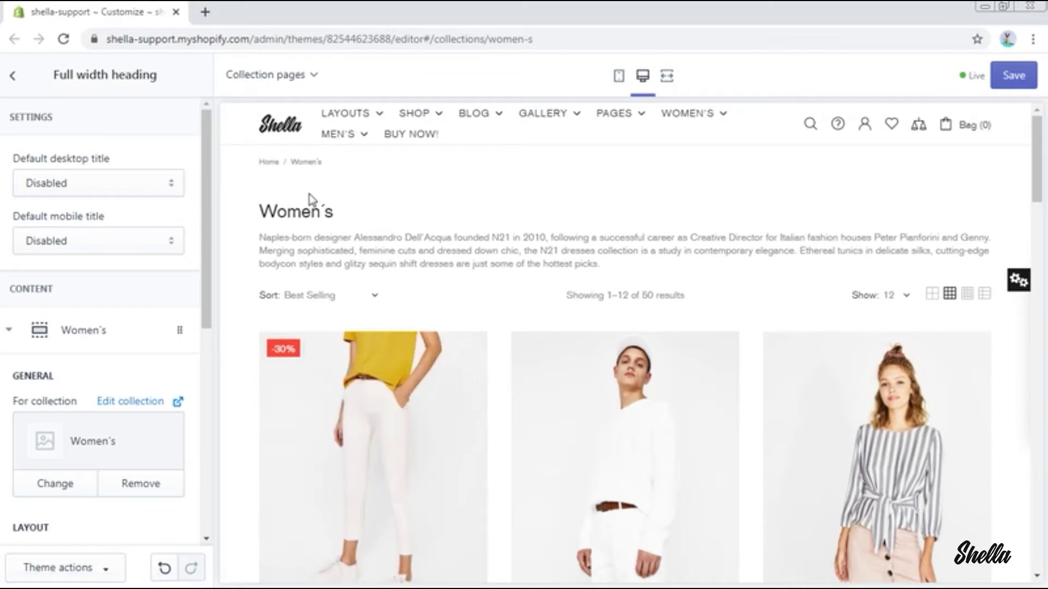
{"action": "scroll", "coordinate": [21, 368], "scroll_direction": "down", "scroll_amount": 5}
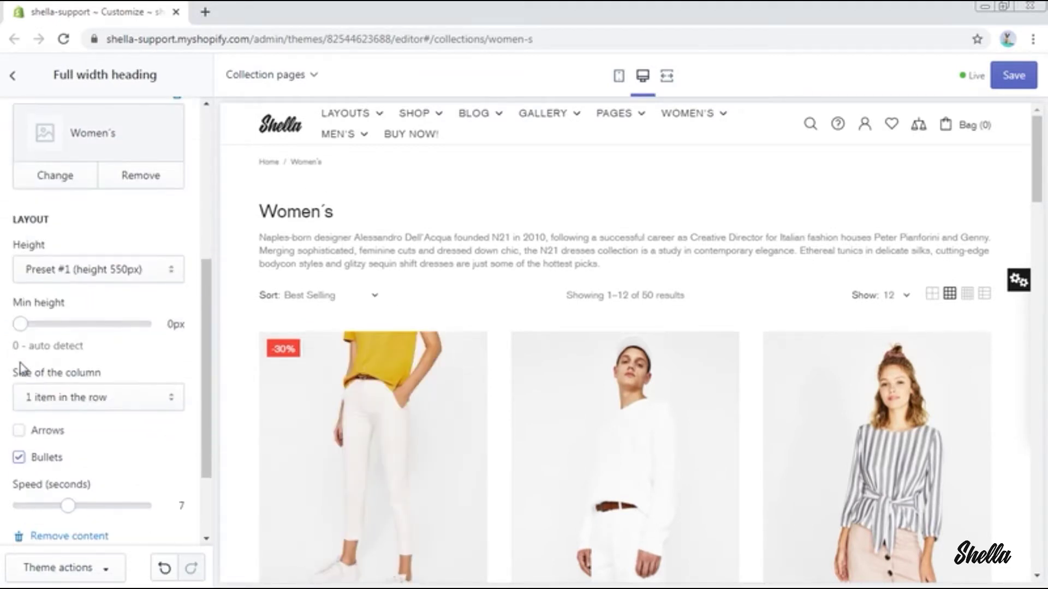
{"action": "scroll", "coordinate": [21, 369], "scroll_direction": "down", "scroll_amount": 2}
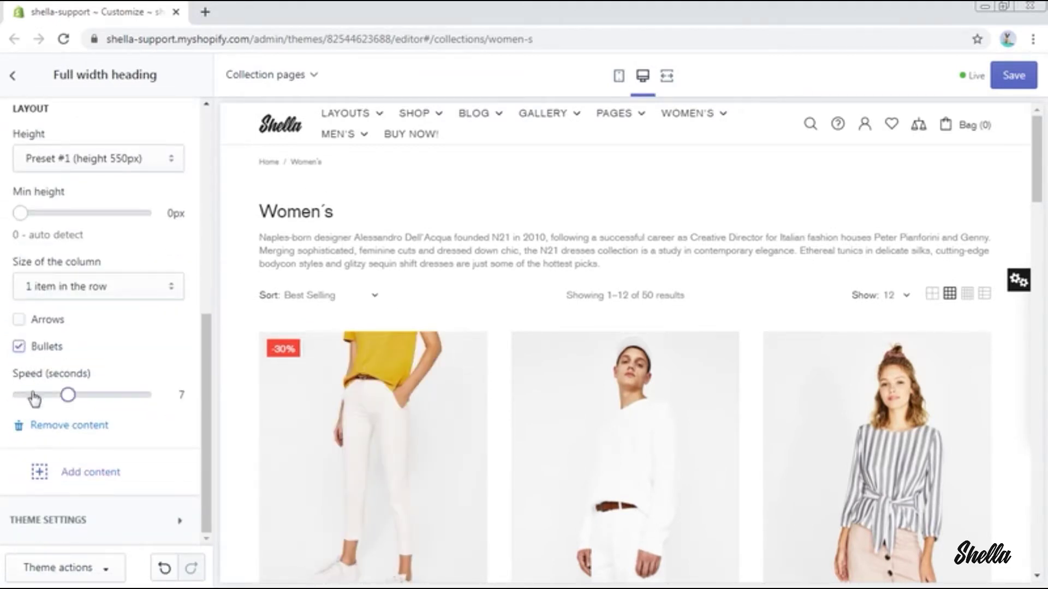
{"action": "left_click", "coordinate": [96, 480]}
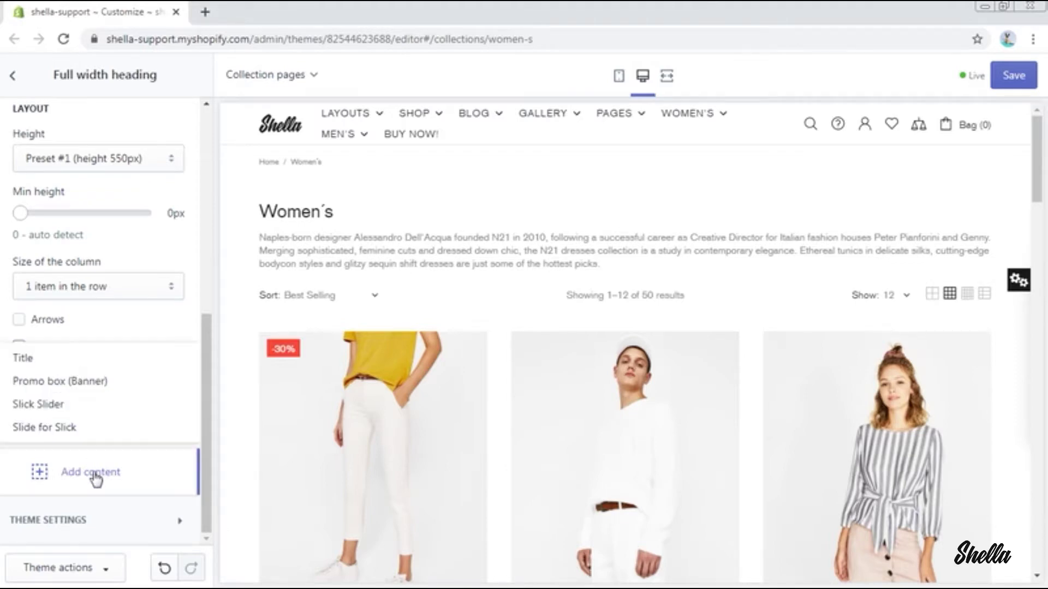
Add a Slide for Slick linking to Women's with the smiling woman photo.
{"action": "left_click", "coordinate": [66, 493]}
{"action": "left_click", "coordinate": [62, 472]}
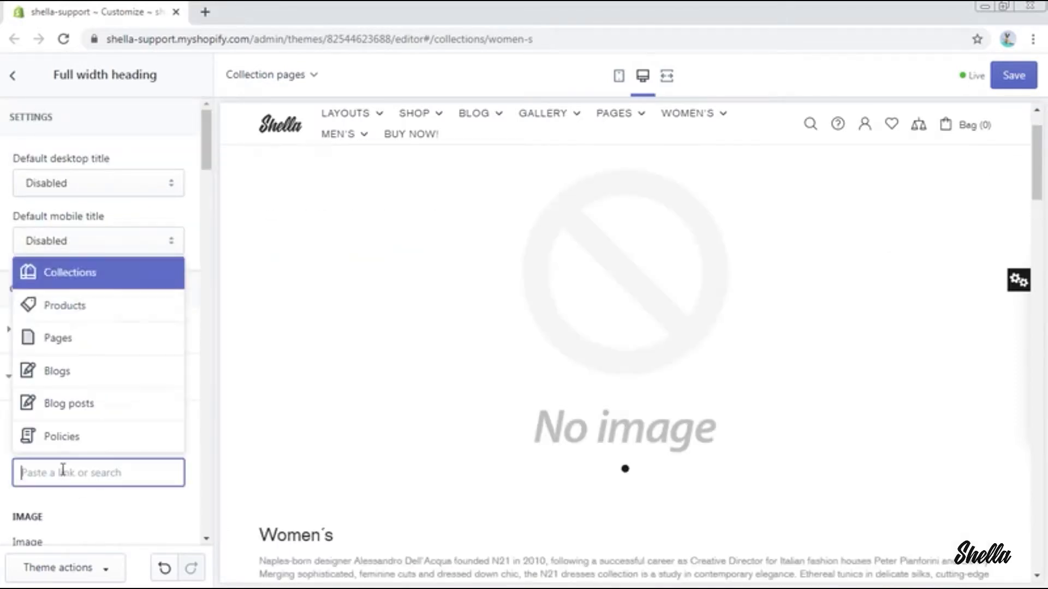
{"action": "left_click", "coordinate": [87, 280]}
{"action": "scroll", "coordinate": [86, 355], "scroll_direction": "down", "scroll_amount": 3}
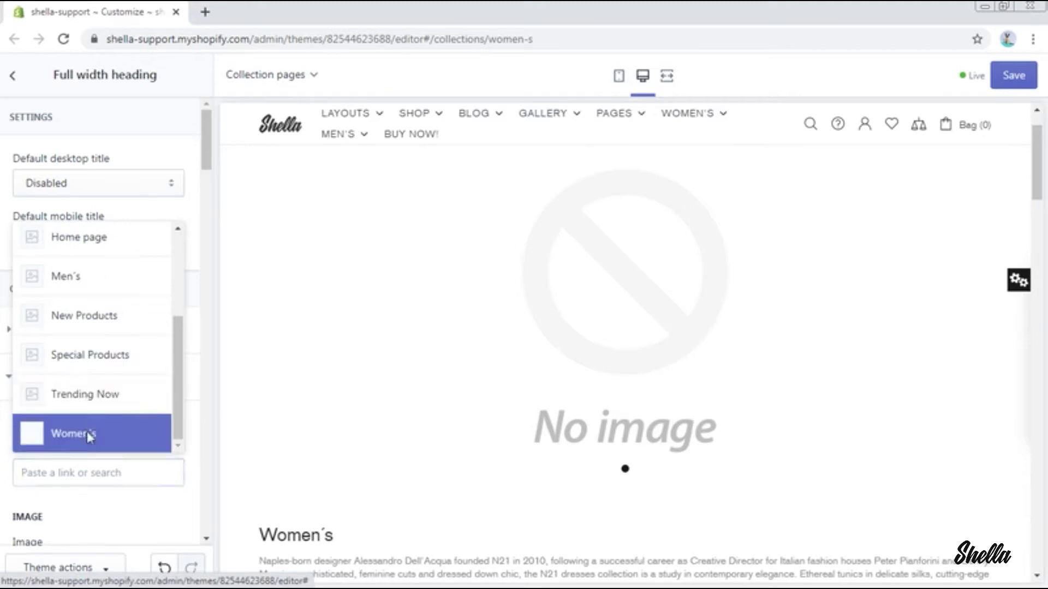
{"action": "left_click", "coordinate": [87, 432]}
{"action": "left_click", "coordinate": [87, 410]}
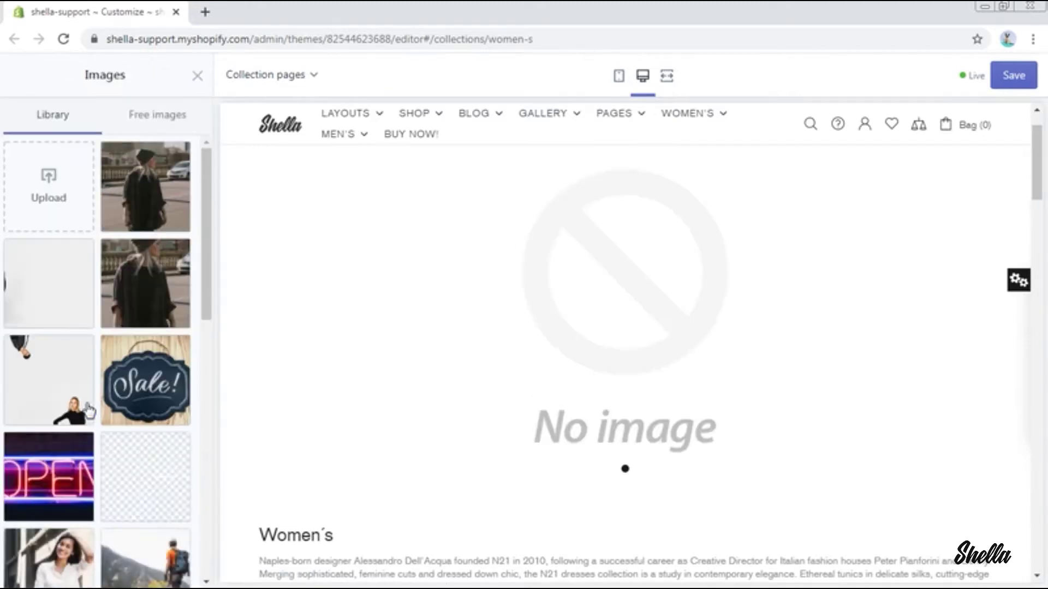
{"action": "scroll", "coordinate": [89, 411], "scroll_direction": "down", "scroll_amount": 5}
{"action": "left_click", "coordinate": [49, 265]}
{"action": "left_click", "coordinate": [178, 567]}
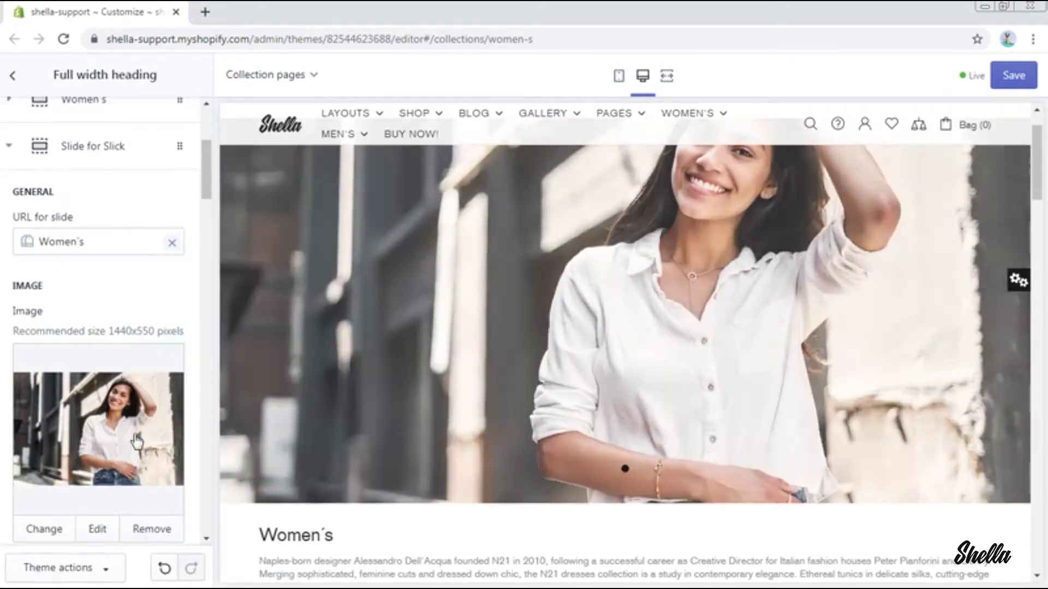
Set text line 1 to NEW COLLECTION, clear line 2, and make the button read SHOP NOW.
{"action": "scroll", "coordinate": [96, 303], "scroll_direction": "down", "scroll_amount": 3}
{"action": "scroll", "coordinate": [96, 304], "scroll_direction": "up", "scroll_amount": 3}
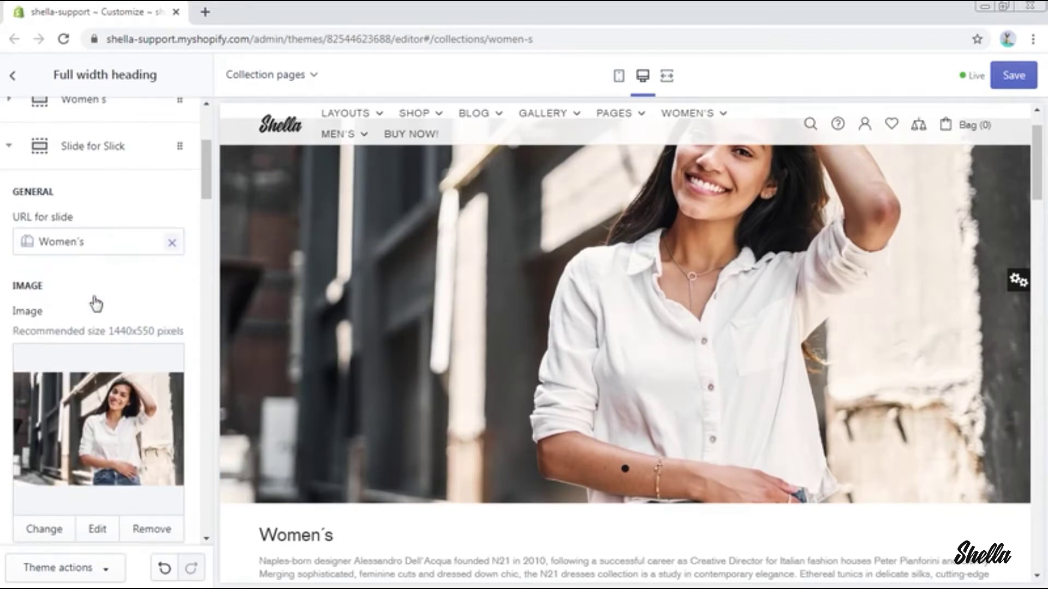
{"action": "scroll", "coordinate": [97, 303], "scroll_direction": "down", "scroll_amount": 5}
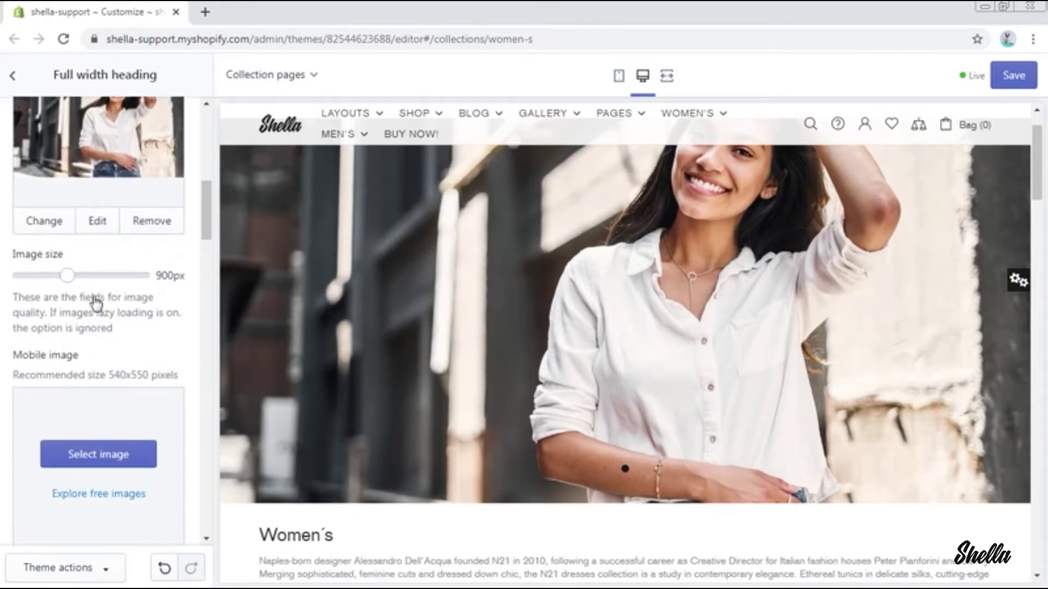
{"action": "scroll", "coordinate": [95, 302], "scroll_direction": "down", "scroll_amount": 10}
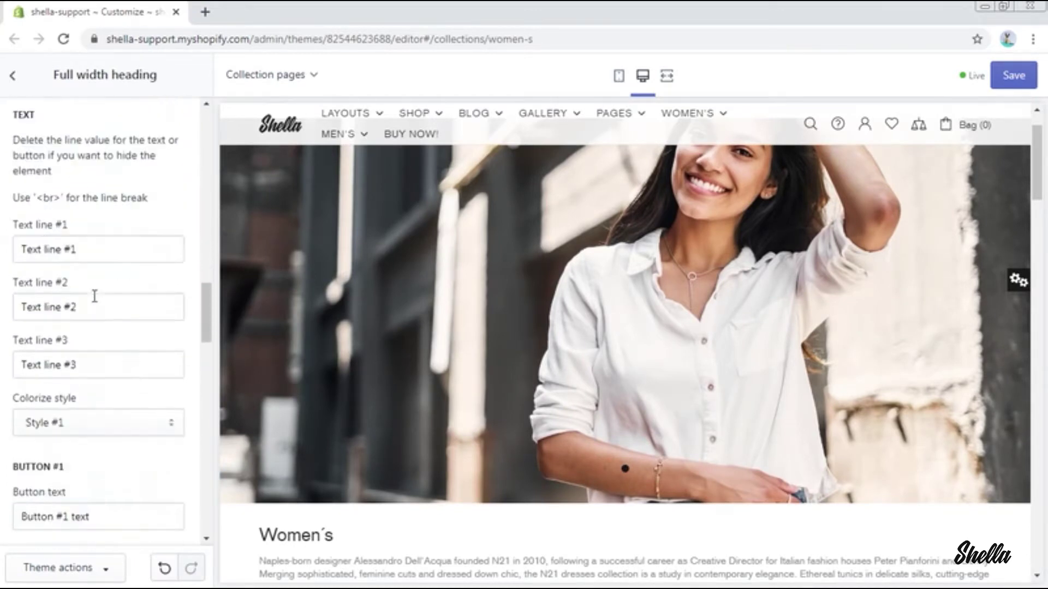
{"action": "triple_click", "coordinate": [90, 244]}
{"action": "type", "text": "NEW COL"}
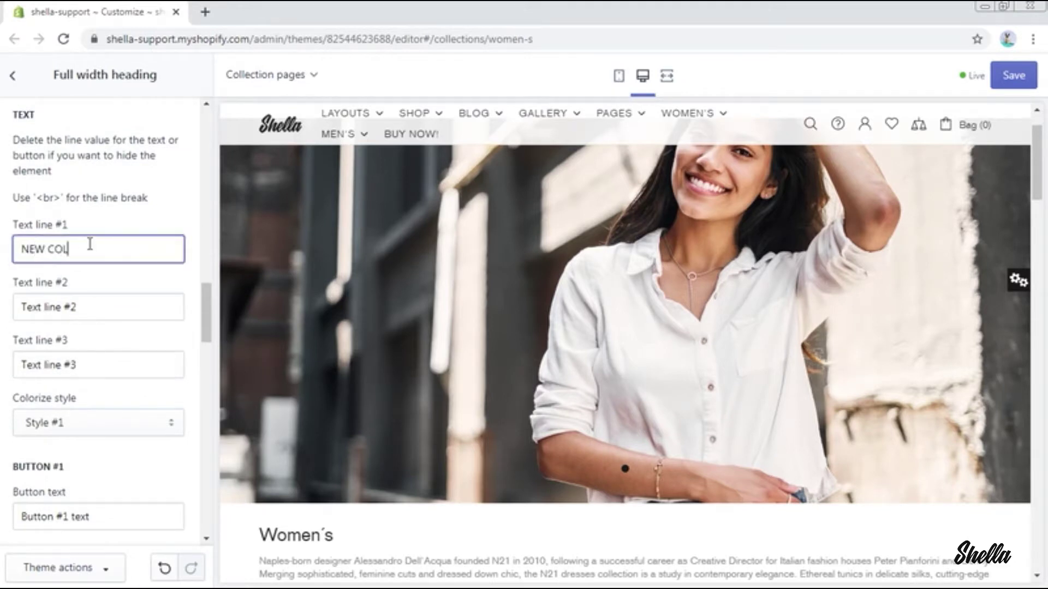
{"action": "triple_click", "coordinate": [96, 305]}
{"action": "key", "text": "BackSpace"}
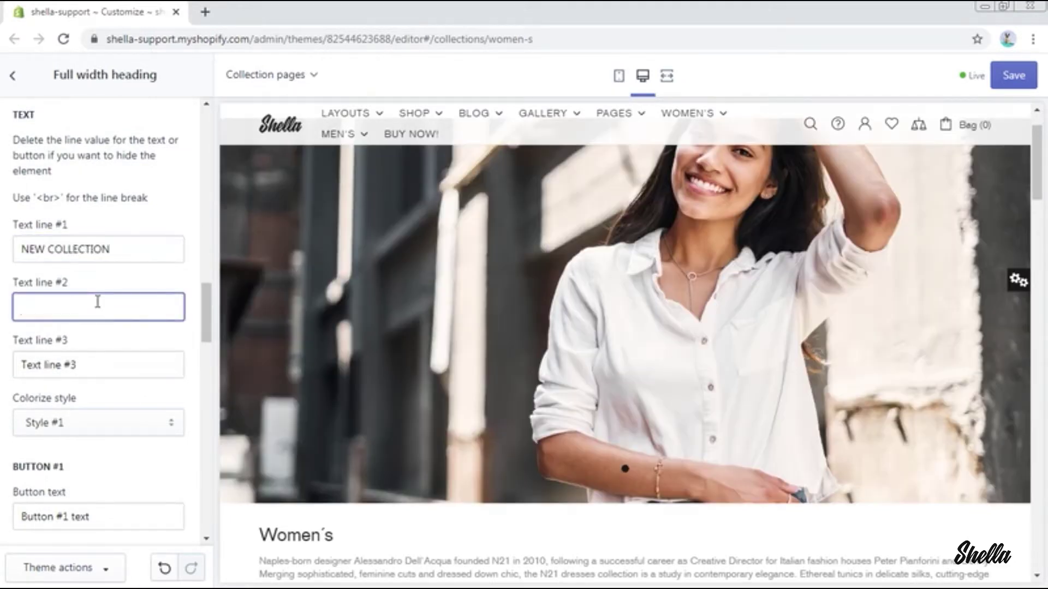
{"action": "scroll", "coordinate": [106, 360], "scroll_direction": "down", "scroll_amount": 3}
{"action": "triple_click", "coordinate": [108, 363]}
{"action": "type", "text": "SHOP NOW"}
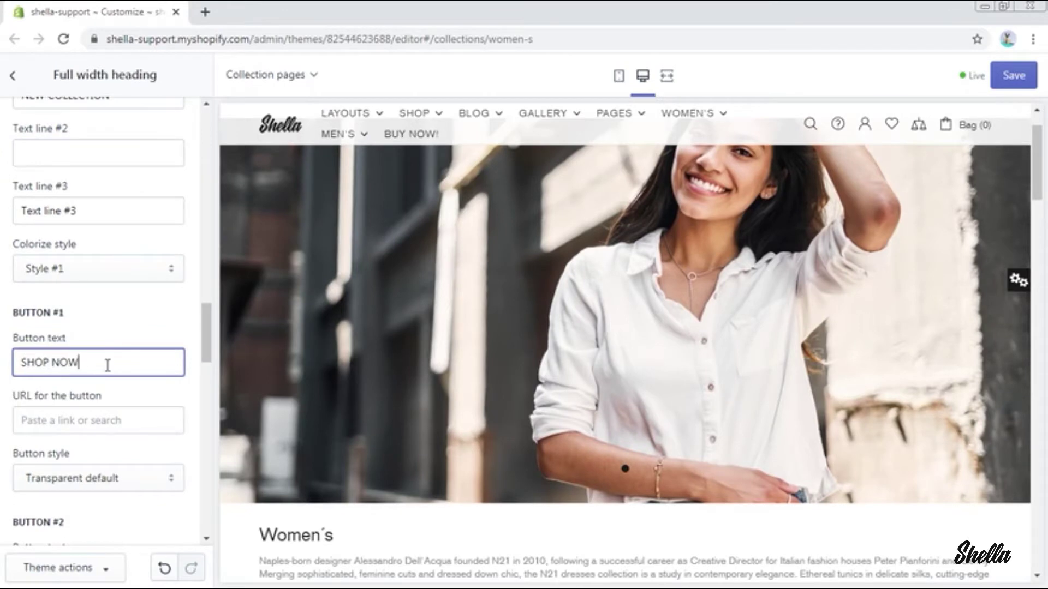
Give the slide the Type #1 v4 layout with a Default-style first button.
{"action": "scroll", "coordinate": [107, 365], "scroll_direction": "down", "scroll_amount": 1}
{"action": "scroll", "coordinate": [107, 367], "scroll_direction": "down", "scroll_amount": 2}
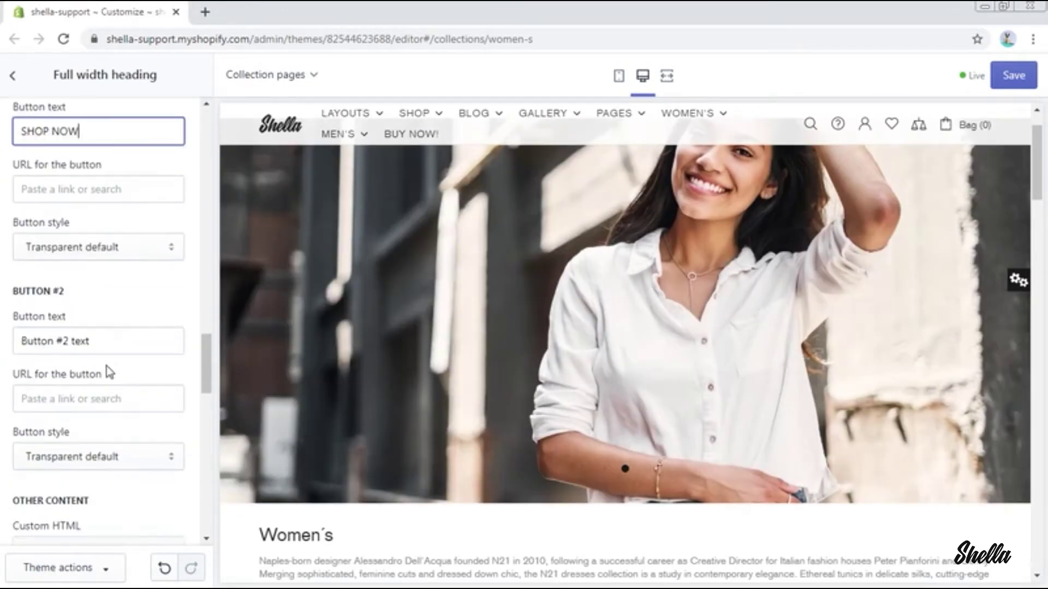
{"action": "scroll", "coordinate": [107, 366], "scroll_direction": "down", "scroll_amount": 10}
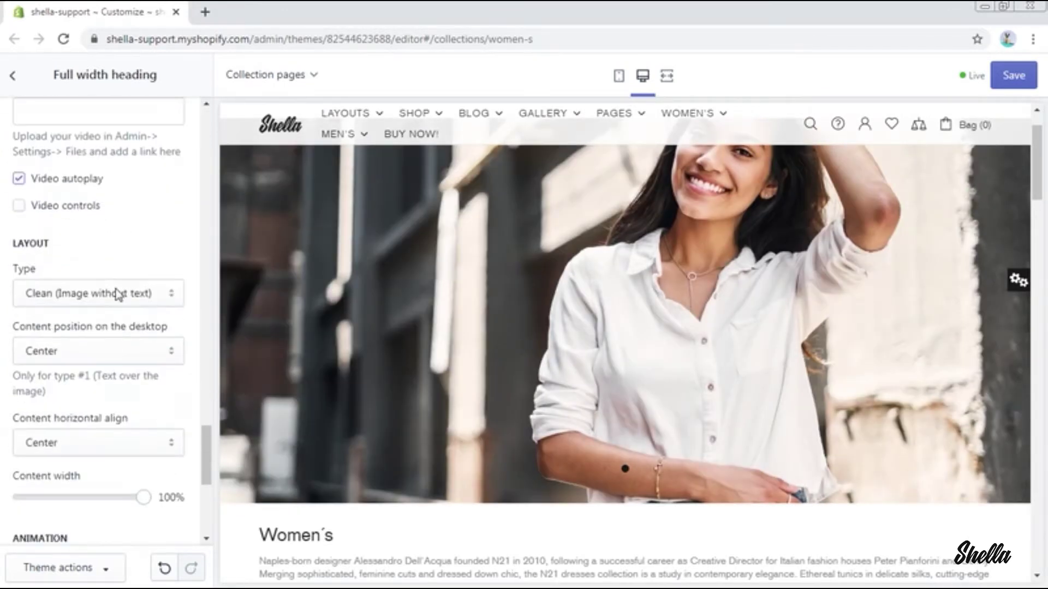
{"action": "left_click", "coordinate": [118, 293]}
{"action": "left_click", "coordinate": [101, 377]}
{"action": "scroll", "coordinate": [117, 256], "scroll_direction": "down", "scroll_amount": 10}
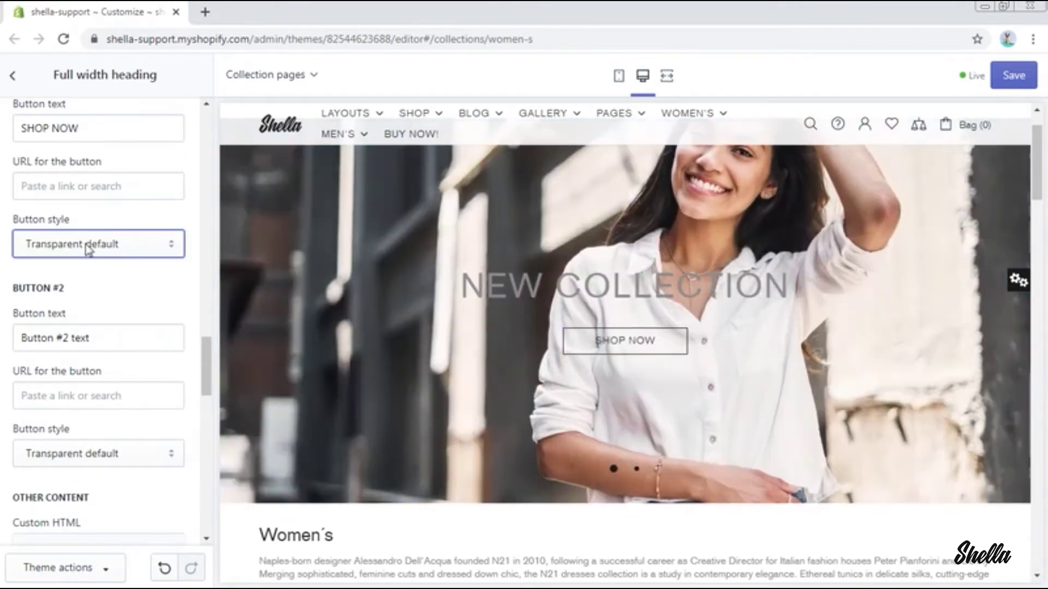
{"action": "key", "text": "Up"}
{"action": "left_click", "coordinate": [12, 75]}
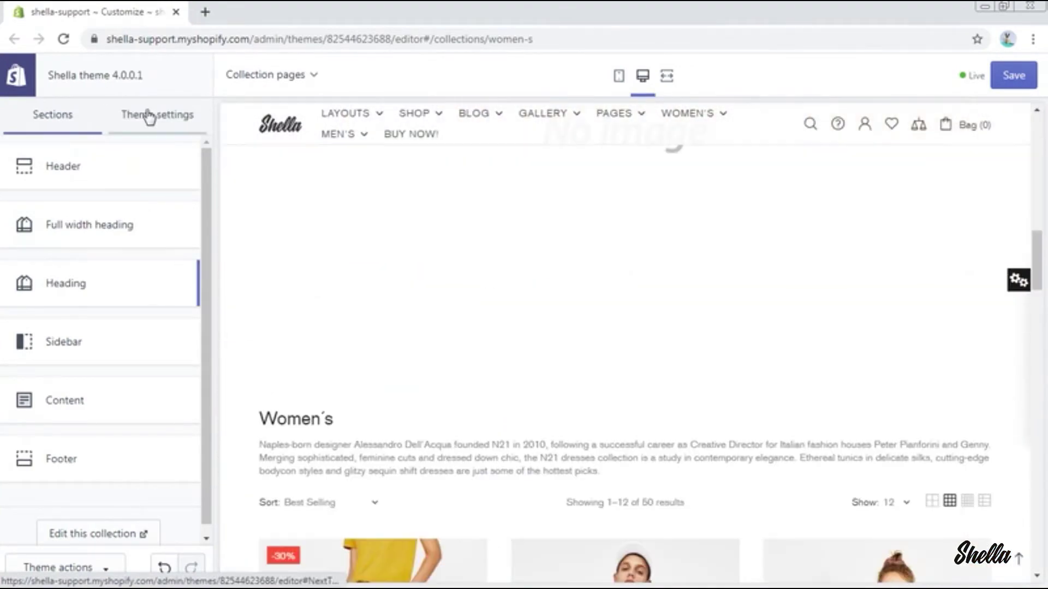
Set the Collection Page Sidebar Visibility to 'Desktop and mobile'.
{"action": "left_click", "coordinate": [147, 114]}
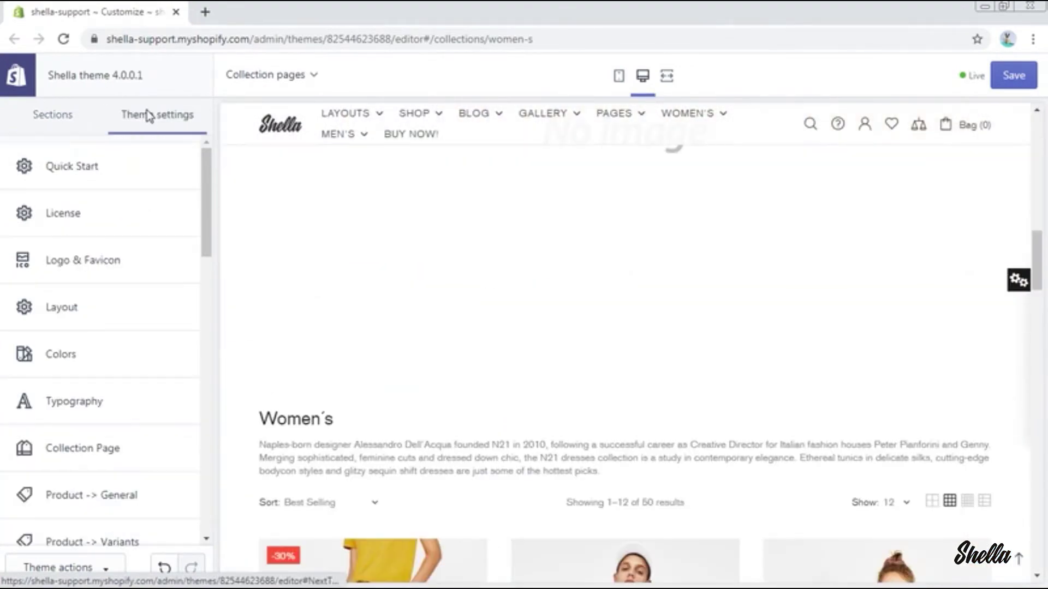
{"action": "left_click", "coordinate": [109, 449]}
{"action": "left_click", "coordinate": [123, 181]}
{"action": "left_click", "coordinate": [122, 196]}
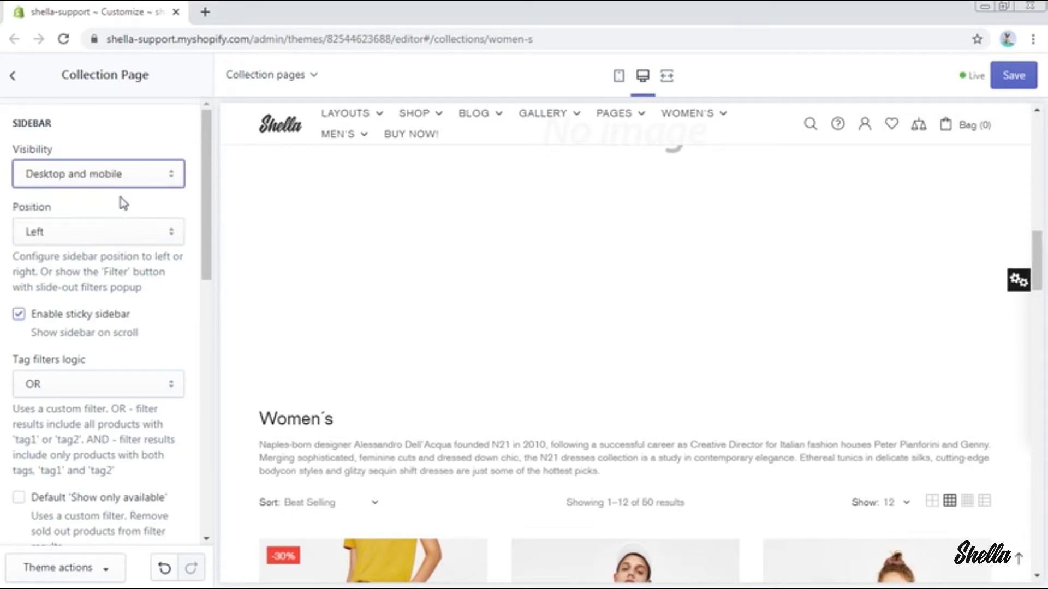
{"action": "left_click", "coordinate": [13, 80]}
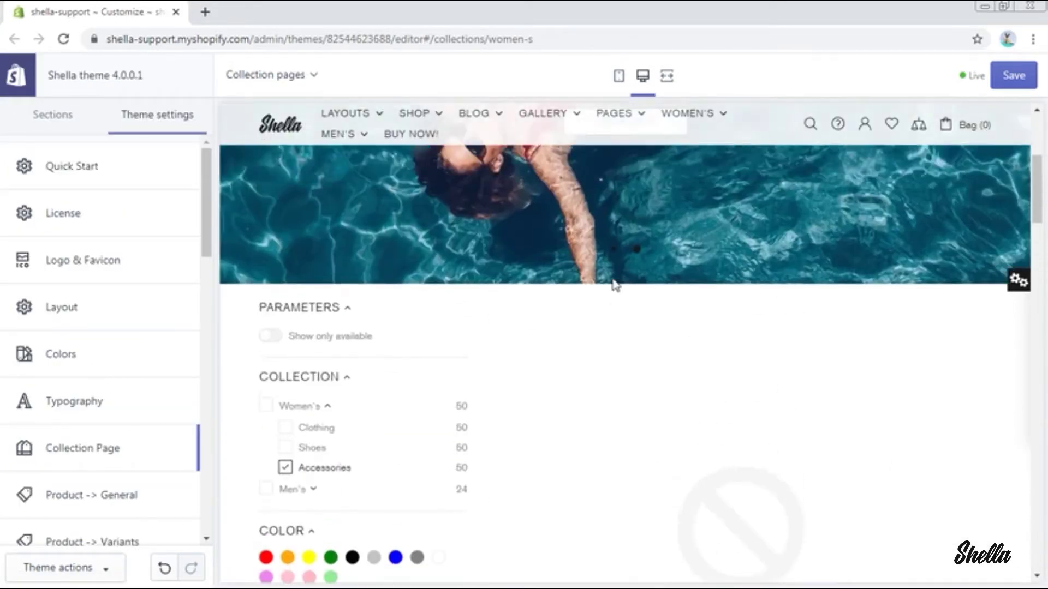
{"action": "scroll", "coordinate": [615, 285], "scroll_direction": "up", "scroll_amount": 5}
{"action": "scroll", "coordinate": [751, 358], "scroll_direction": "down", "scroll_amount": 5}
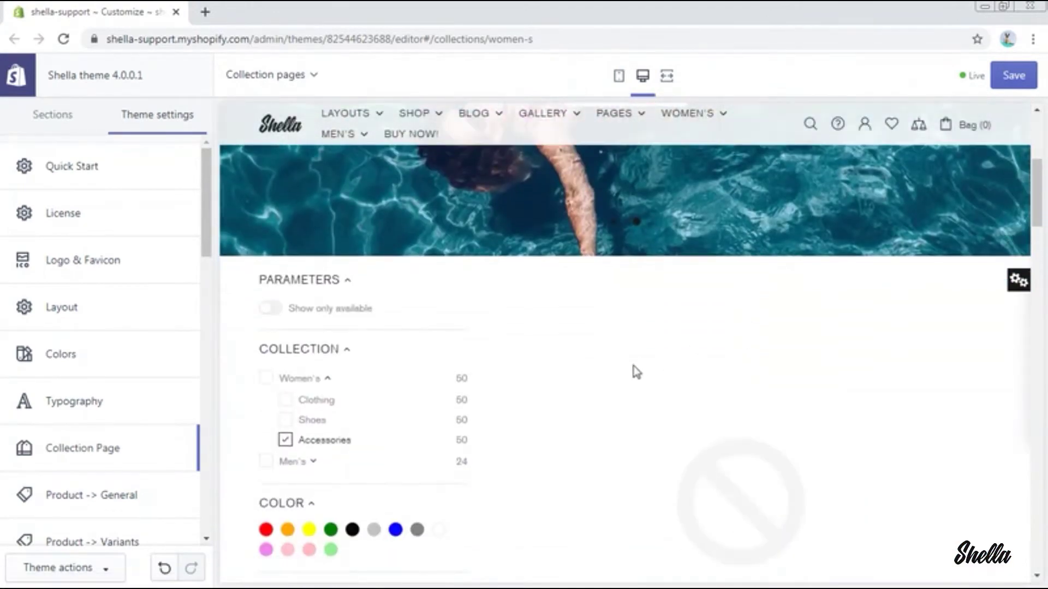
{"action": "scroll", "coordinate": [638, 350], "scroll_direction": "down", "scroll_amount": 3}
{"action": "scroll", "coordinate": [817, 419], "scroll_direction": "down", "scroll_amount": 3}
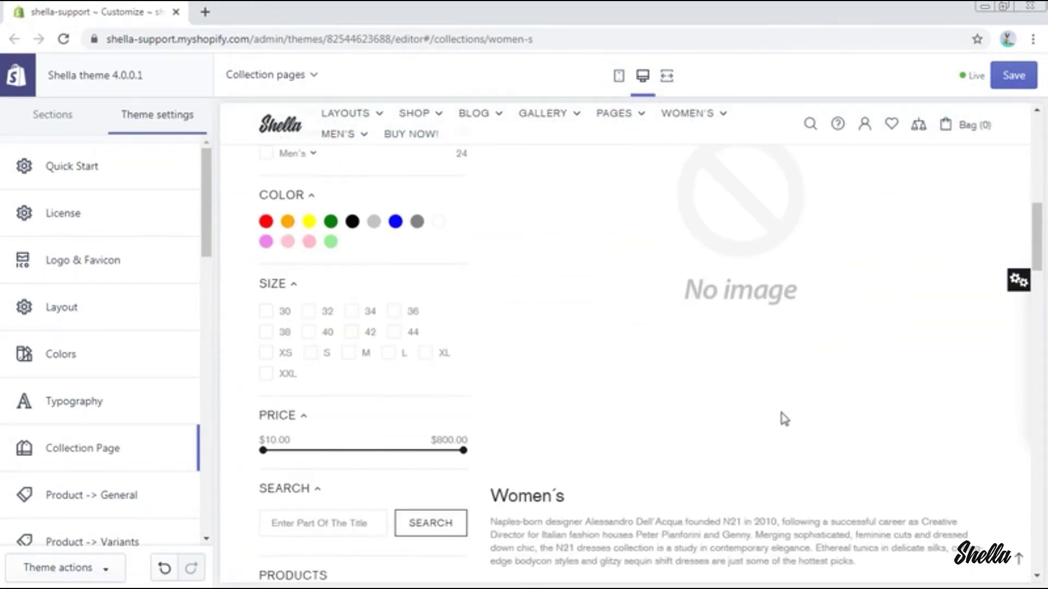
{"action": "left_click", "coordinate": [52, 116]}
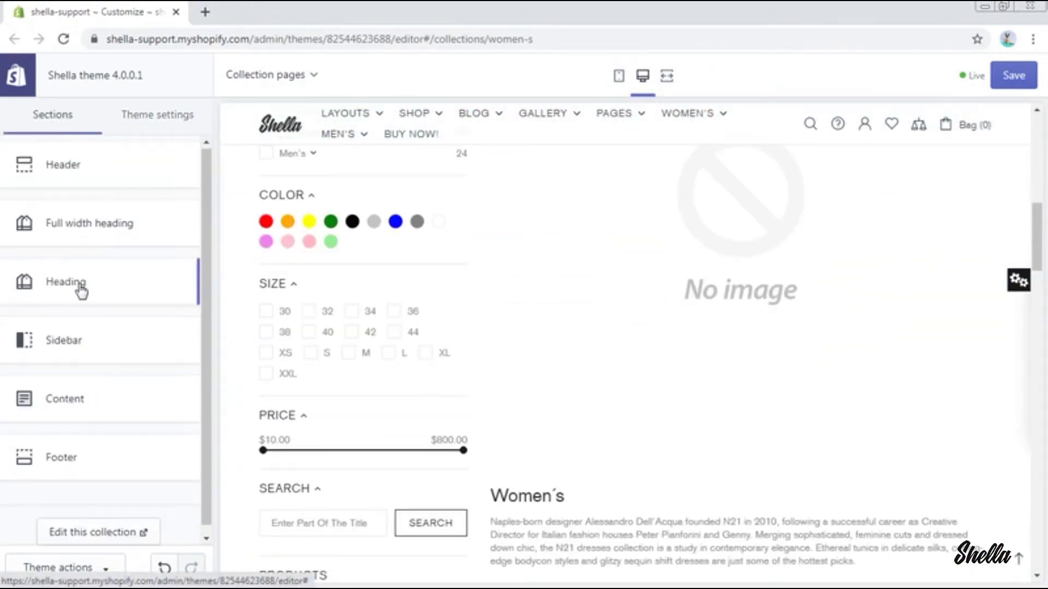
Add a Promo box (Banner) to the Heading section linked to the Women's collection.
{"action": "left_click", "coordinate": [81, 292]}
{"action": "left_click", "coordinate": [102, 391]}
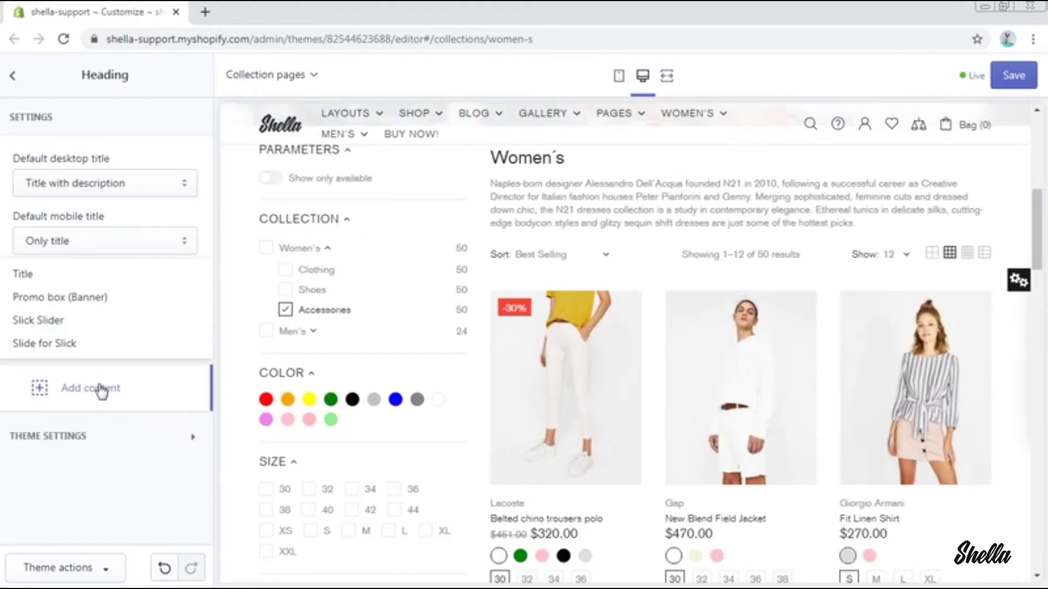
{"action": "left_click", "coordinate": [81, 298]}
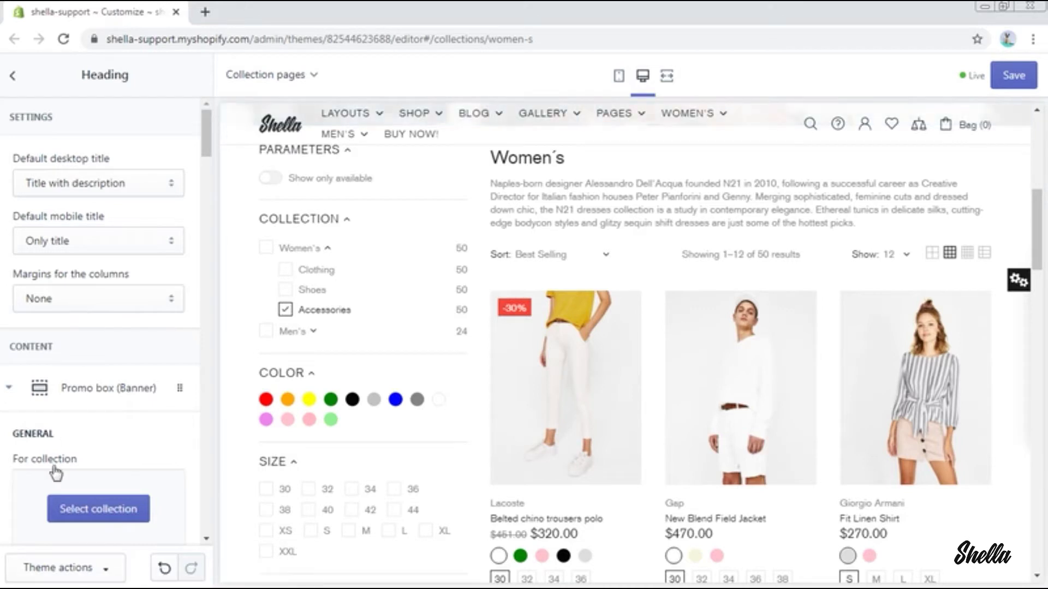
{"action": "scroll", "coordinate": [93, 339], "scroll_direction": "down", "scroll_amount": 3}
{"action": "left_click", "coordinate": [106, 361]}
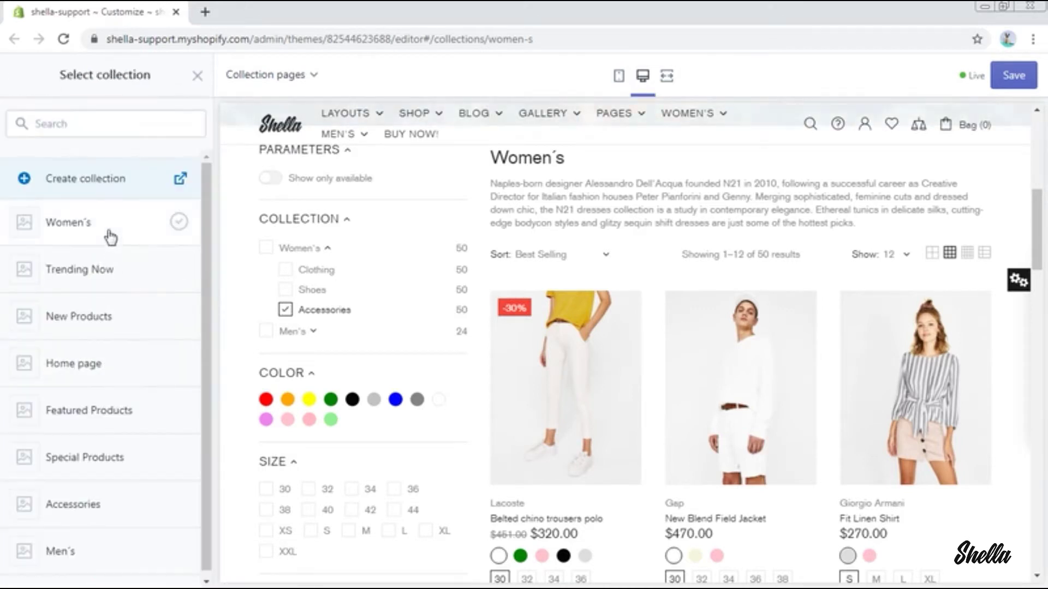
{"action": "left_click", "coordinate": [107, 236]}
{"action": "left_click", "coordinate": [178, 570]}
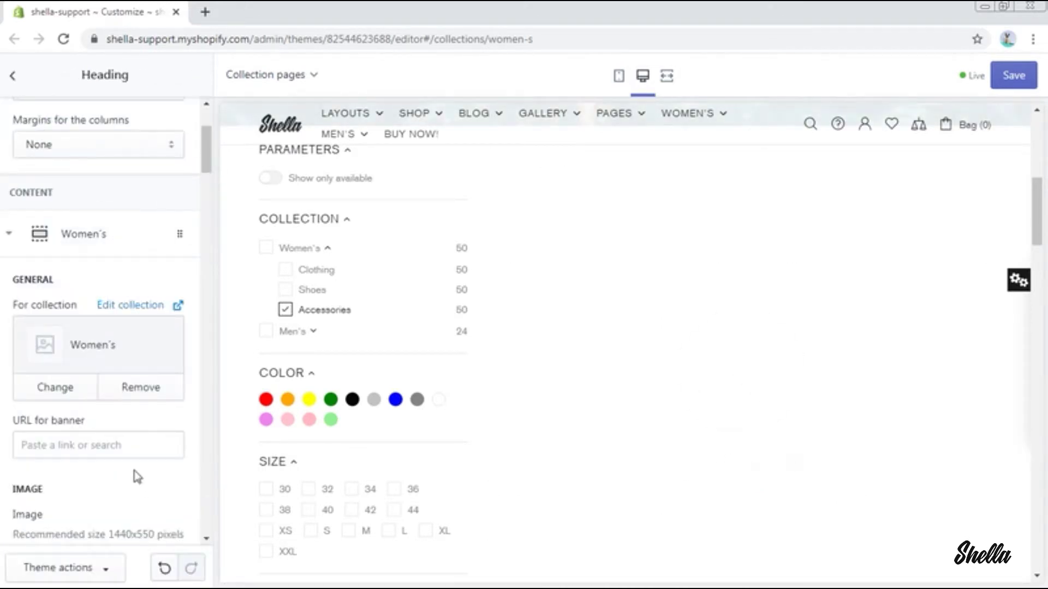
Choose the photo of the woman in fur from the image library.
{"action": "left_click", "coordinate": [129, 447]}
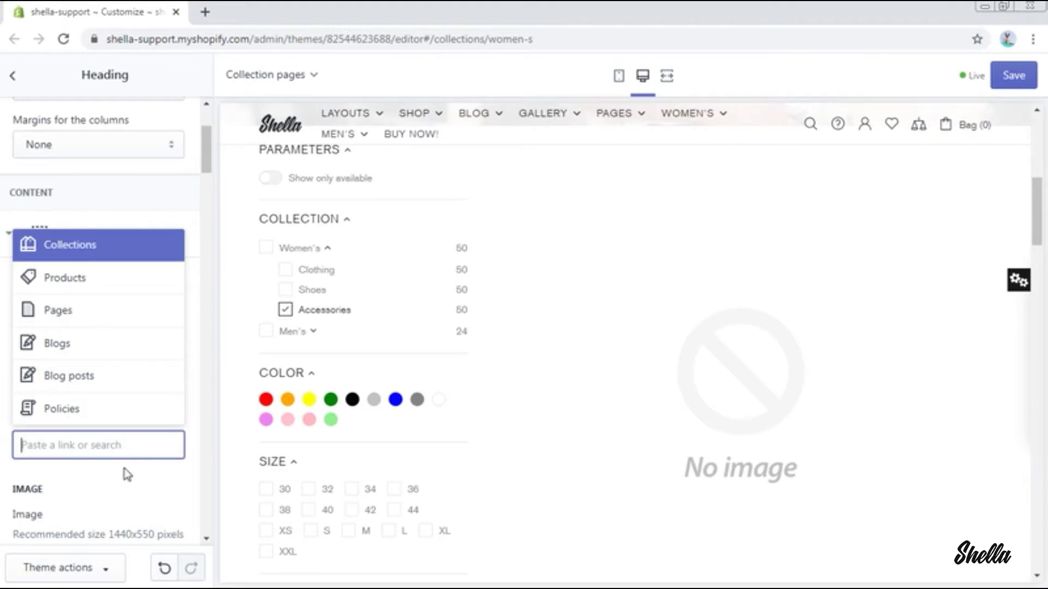
{"action": "left_click", "coordinate": [124, 470]}
{"action": "scroll", "coordinate": [124, 475], "scroll_direction": "down", "scroll_amount": 5}
{"action": "left_click", "coordinate": [124, 313]}
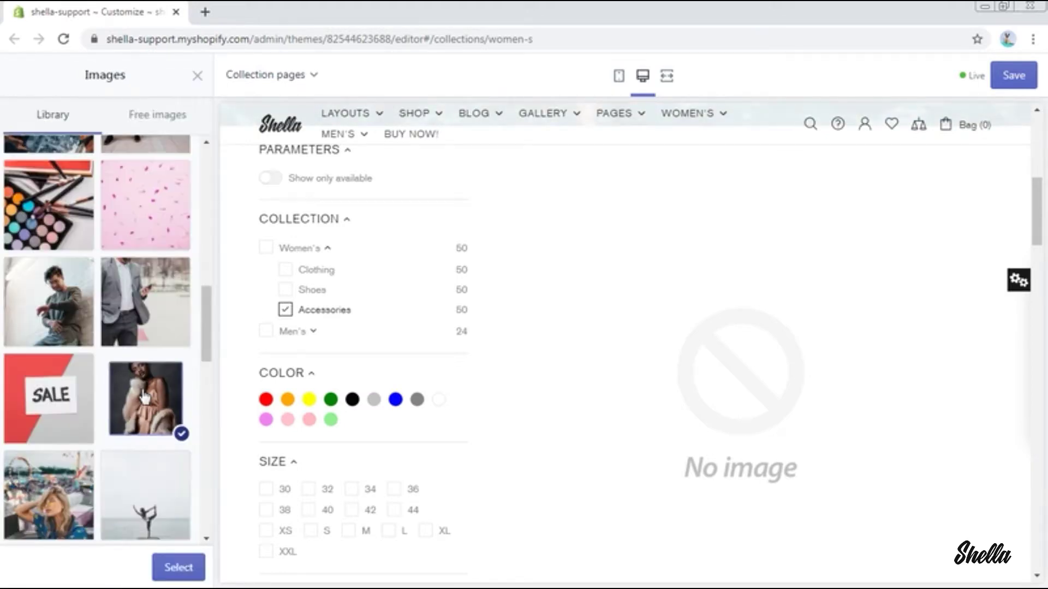
Apply the fur photo, set text line 1 to SPECIAL OFFER, and clear lines 2 and 3.
{"action": "left_click", "coordinate": [176, 567]}
{"action": "scroll", "coordinate": [94, 420], "scroll_direction": "down", "scroll_amount": 4}
{"action": "double_click", "coordinate": [99, 320]}
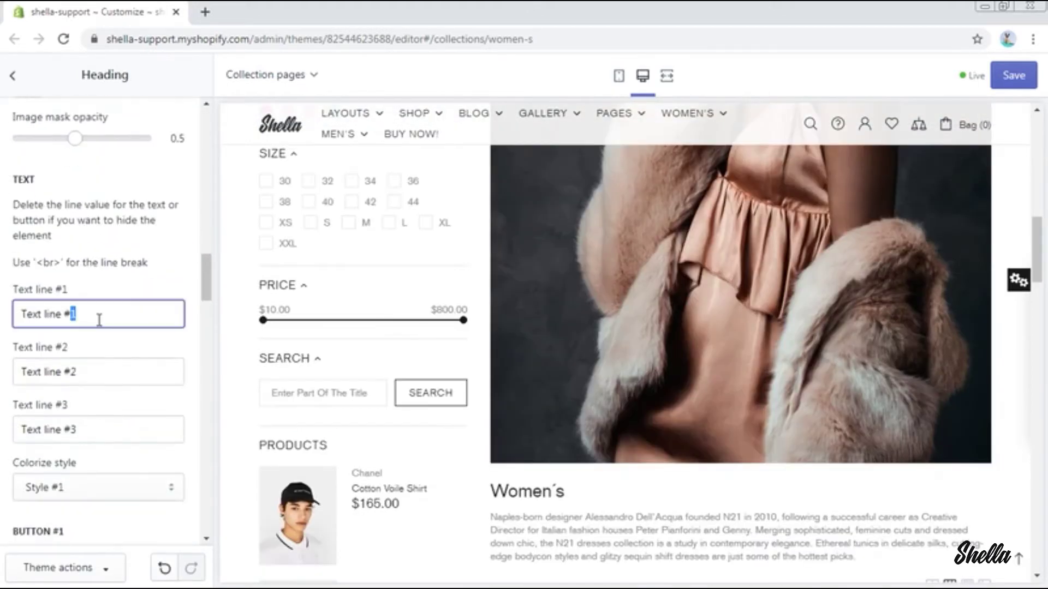
{"action": "type", "text": "SPECIAL OFFER"}
{"action": "left_click", "coordinate": [91, 373]}
{"action": "key", "text": "ctrl+a"}
{"action": "key", "text": "BackSpace"}
{"action": "left_click", "coordinate": [112, 431]}
{"action": "key", "text": "ctrl+a"}
{"action": "key", "text": "BackSpace"}
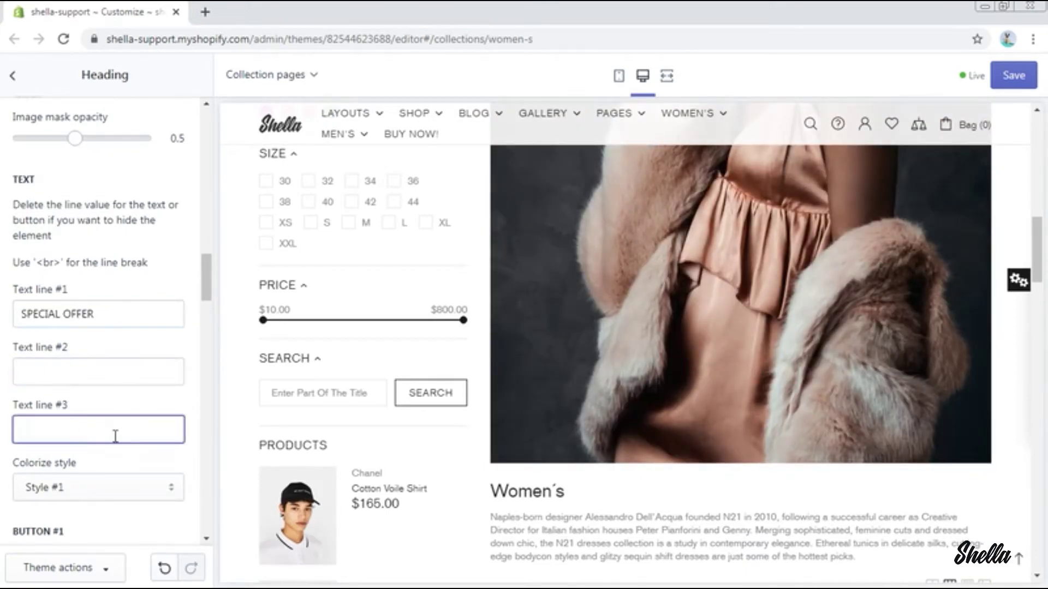
Use colorize Style #5 and a Default-style first button reading SHOP NOW.
{"action": "left_click", "coordinate": [140, 487]}
{"action": "left_click", "coordinate": [104, 435]}
{"action": "scroll", "coordinate": [8, 431], "scroll_direction": "down", "scroll_amount": 4}
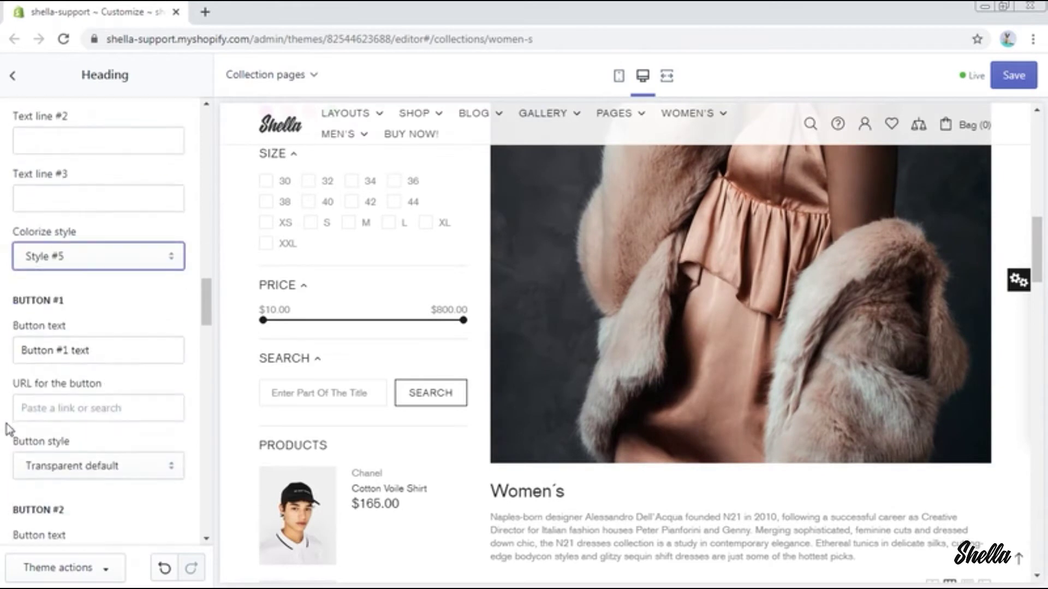
{"action": "left_click", "coordinate": [114, 347]}
{"action": "key", "text": "ctrl+a"}
{"action": "type", "text": "SH"}
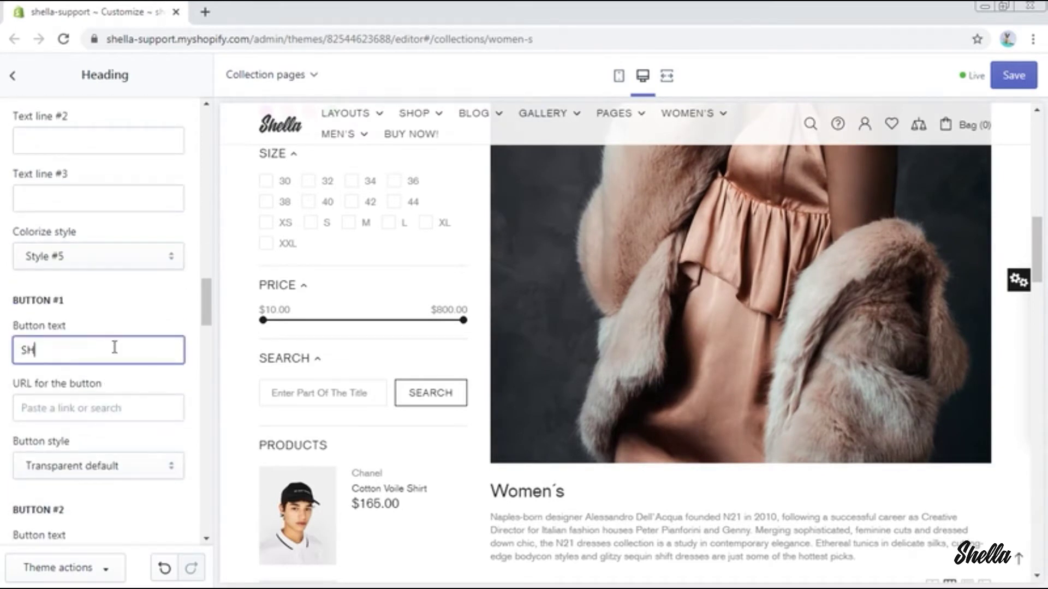
{"action": "scroll", "coordinate": [115, 348], "scroll_direction": "down", "scroll_amount": 3}
{"action": "left_click", "coordinate": [116, 311]}
{"action": "left_click", "coordinate": [108, 333]}
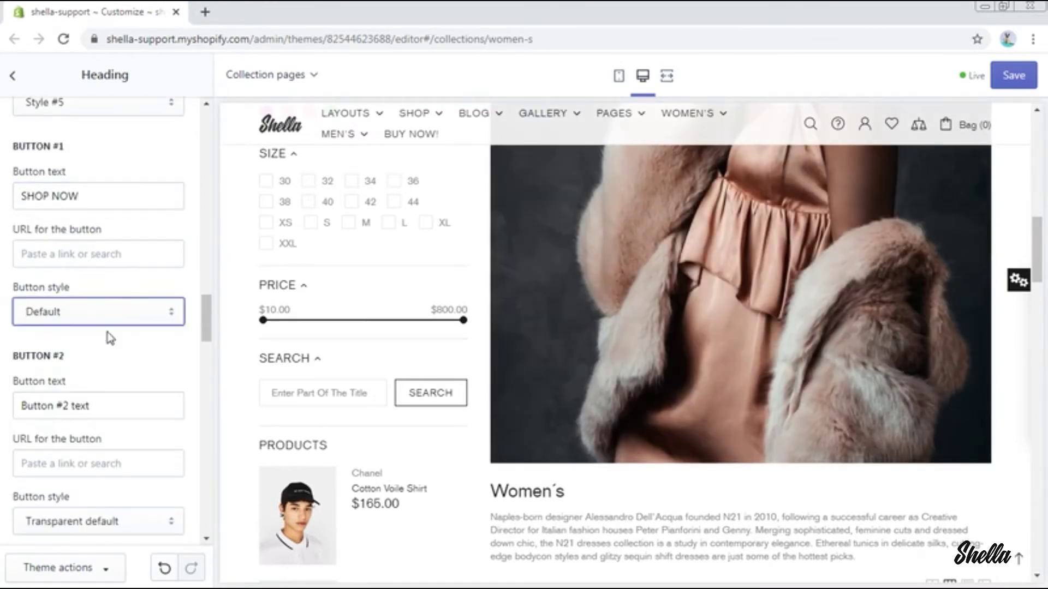
Set the banner layout to Type #1 v4 with text over the image.
{"action": "scroll", "coordinate": [112, 338], "scroll_direction": "down", "scroll_amount": 3}
{"action": "scroll", "coordinate": [113, 358], "scroll_direction": "down", "scroll_amount": 10}
{"action": "left_click", "coordinate": [109, 330]}
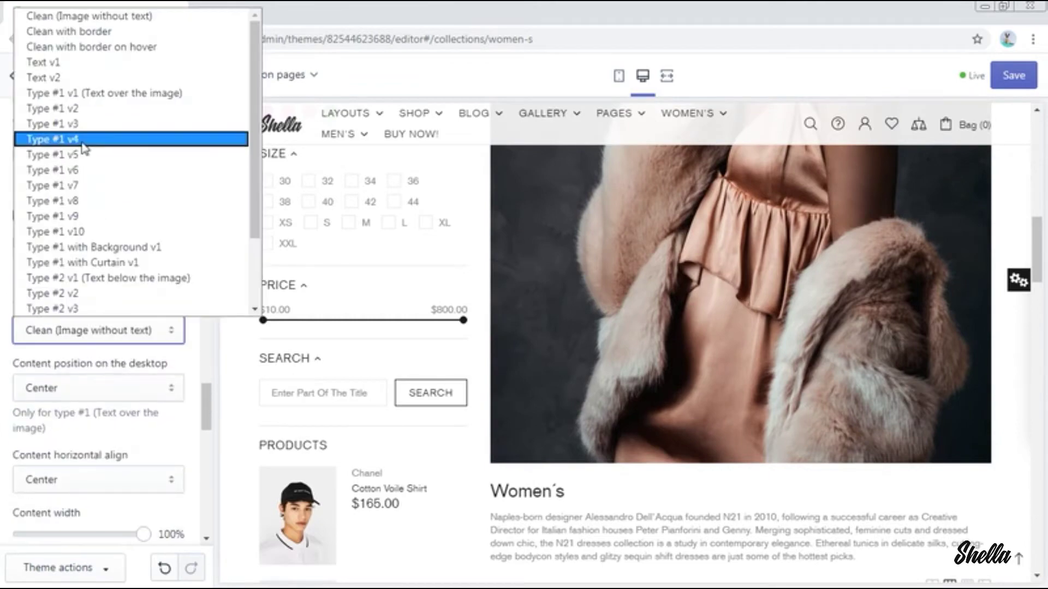
{"action": "left_click", "coordinate": [87, 140]}
{"action": "scroll", "coordinate": [82, 142], "scroll_direction": "down", "scroll_amount": 8}
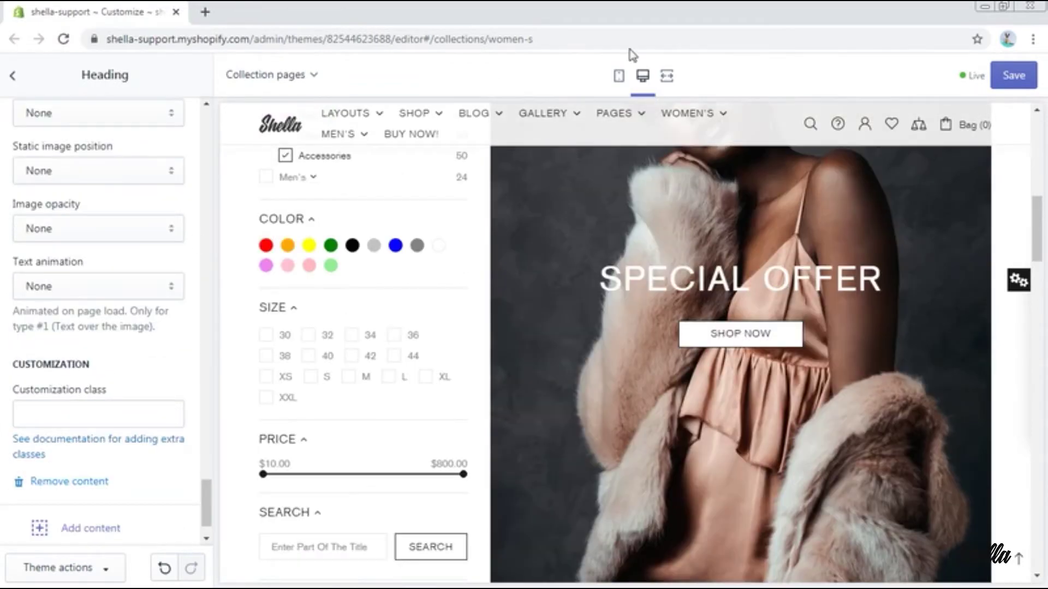
Scroll through the Women's page in full-width preview, then return to the section list.
{"action": "left_click", "coordinate": [667, 77]}
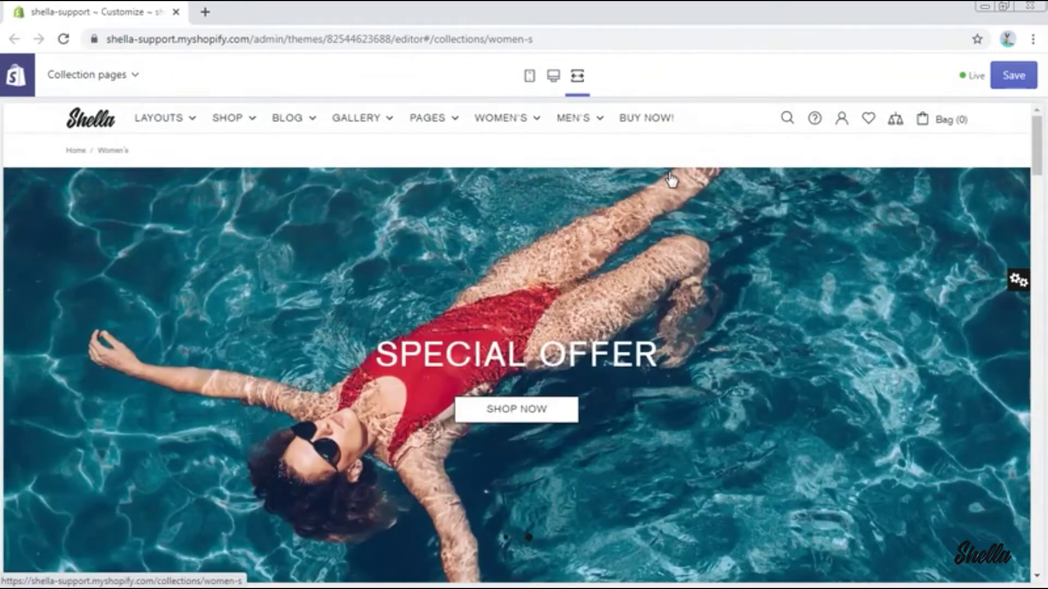
{"action": "scroll", "coordinate": [671, 179], "scroll_direction": "down", "scroll_amount": 8}
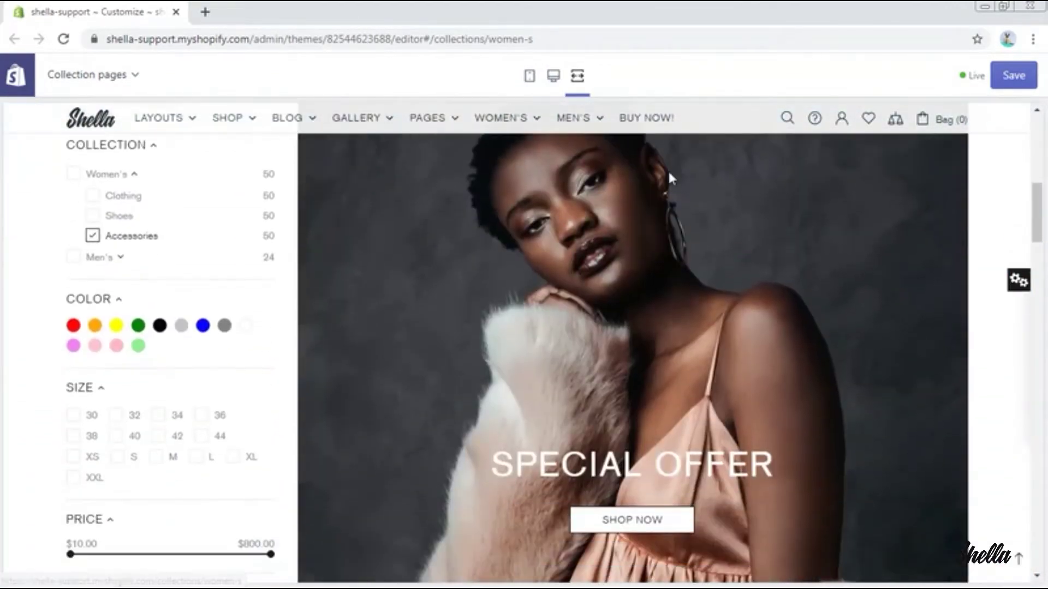
{"action": "scroll", "coordinate": [668, 174], "scroll_direction": "down", "scroll_amount": 10}
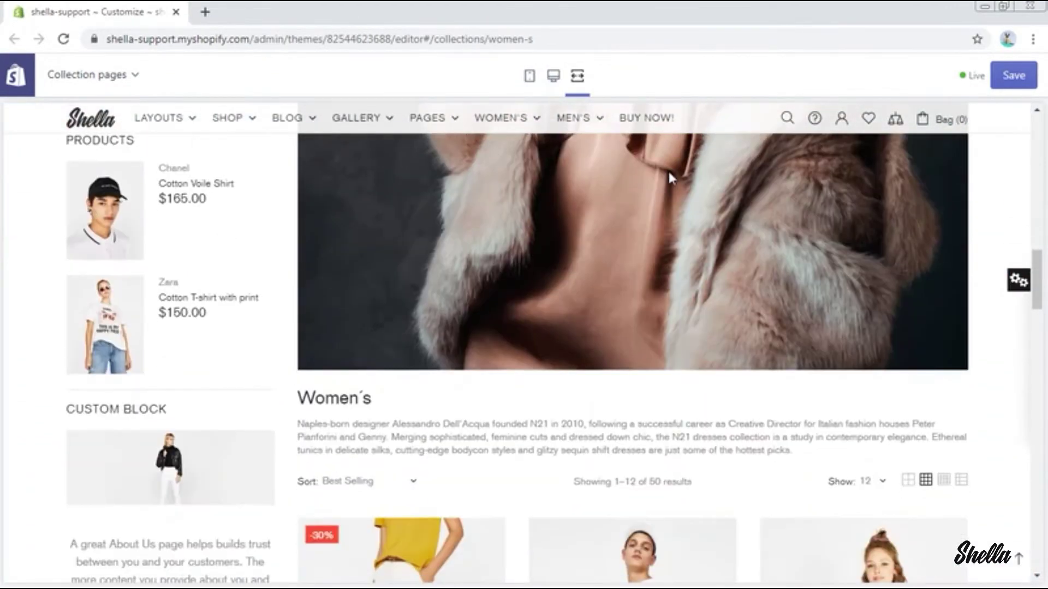
{"action": "scroll", "coordinate": [667, 169], "scroll_direction": "up", "scroll_amount": 6}
{"action": "left_click", "coordinate": [553, 76]}
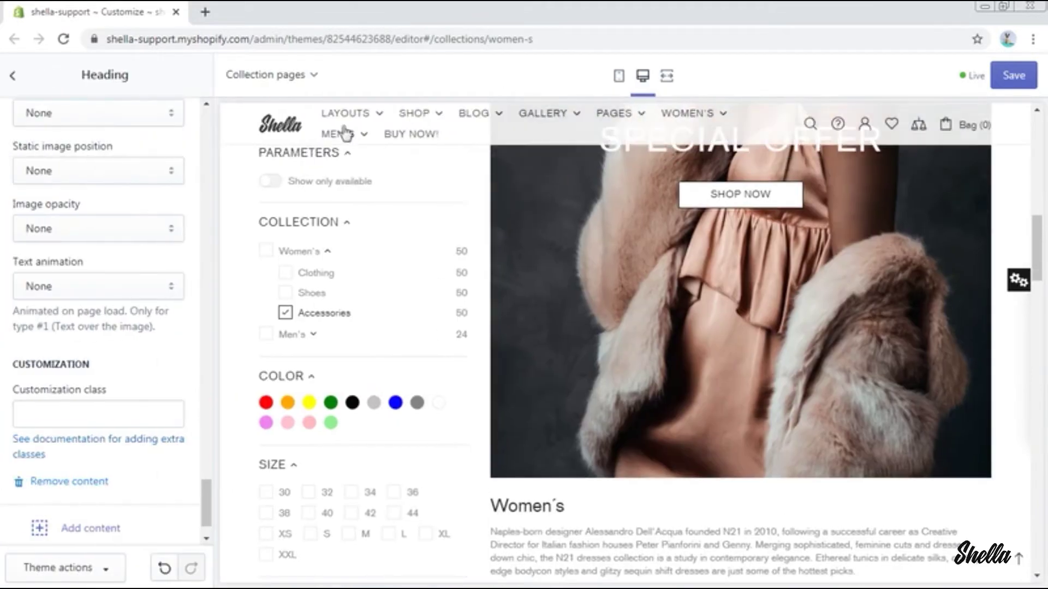
{"action": "left_click", "coordinate": [14, 77]}
Add a promo banner block to the Content section linked to the Women's collection.
{"action": "scroll", "coordinate": [554, 229], "scroll_direction": "down", "scroll_amount": 6}
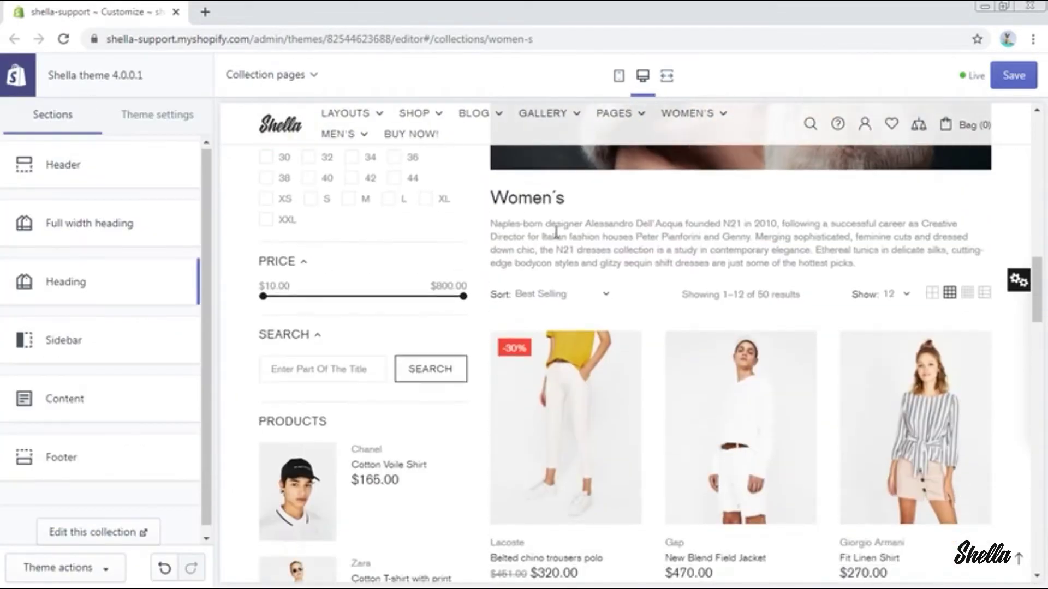
{"action": "left_click", "coordinate": [115, 403]}
{"action": "left_click", "coordinate": [113, 479]}
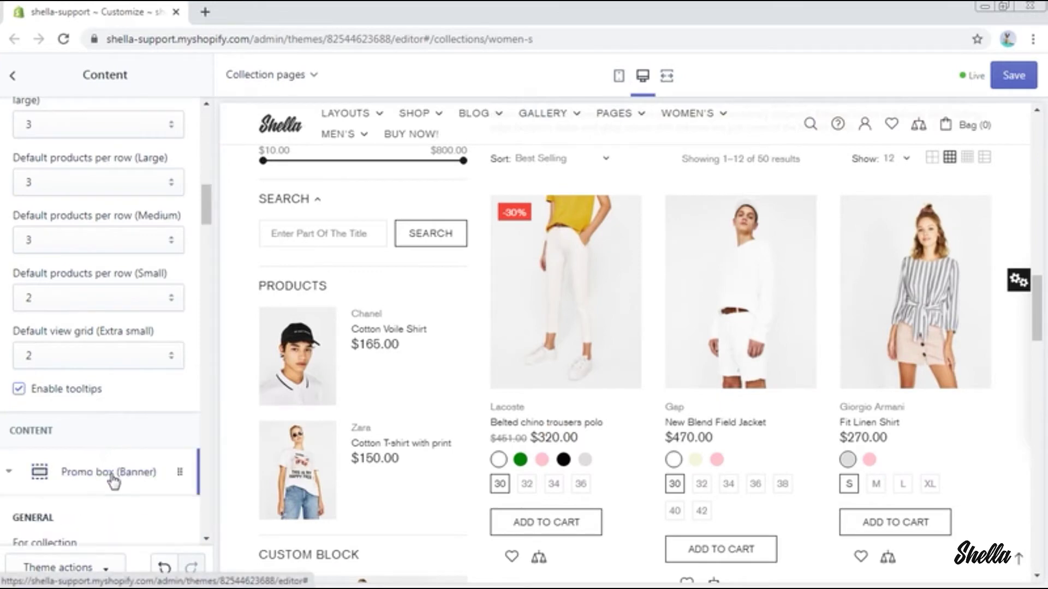
{"action": "left_click", "coordinate": [107, 448]}
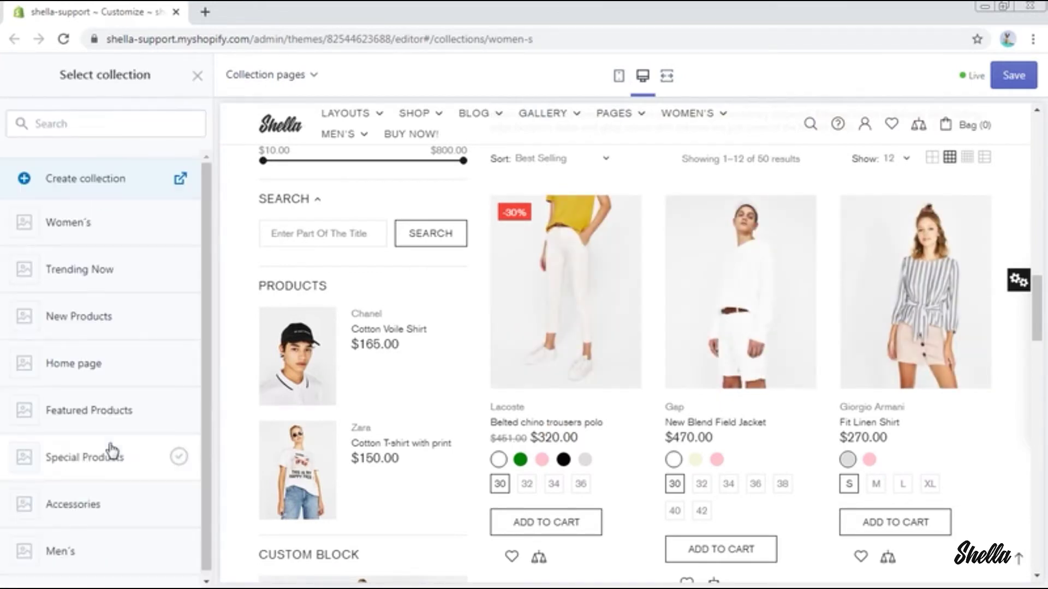
{"action": "left_click", "coordinate": [133, 226]}
{"action": "left_click", "coordinate": [183, 570]}
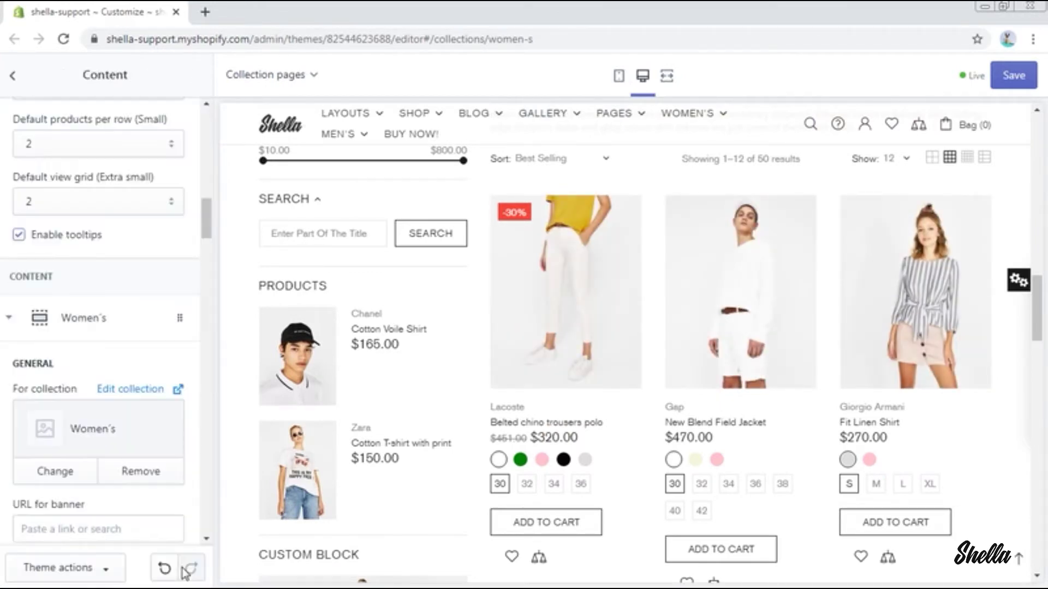
Give the promo box the photo of the woman in a beanie and plaid shirt.
{"action": "scroll", "coordinate": [176, 507], "scroll_direction": "down", "scroll_amount": 3}
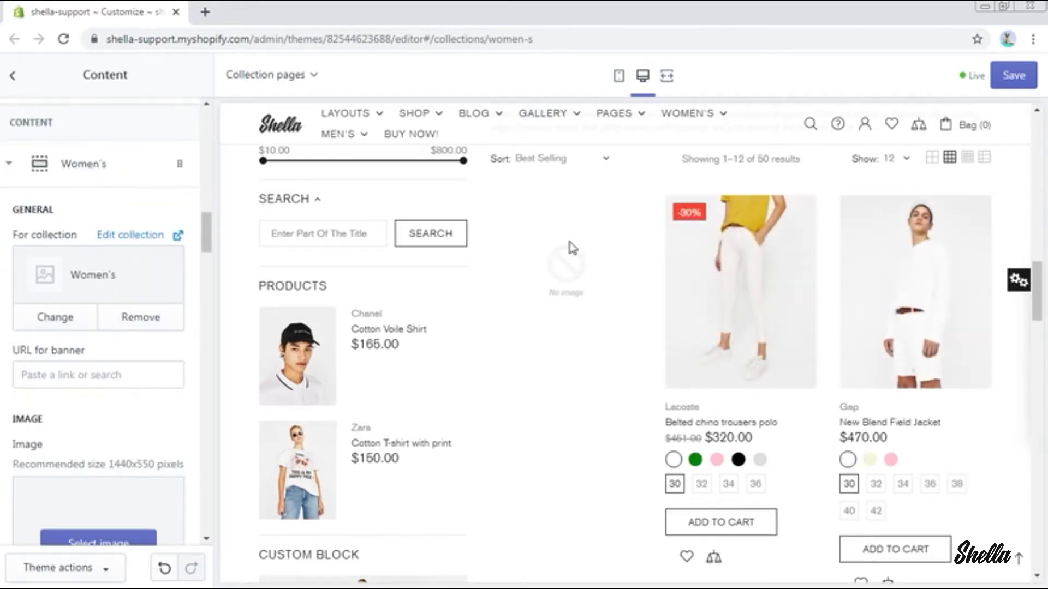
{"action": "left_click", "coordinate": [74, 376]}
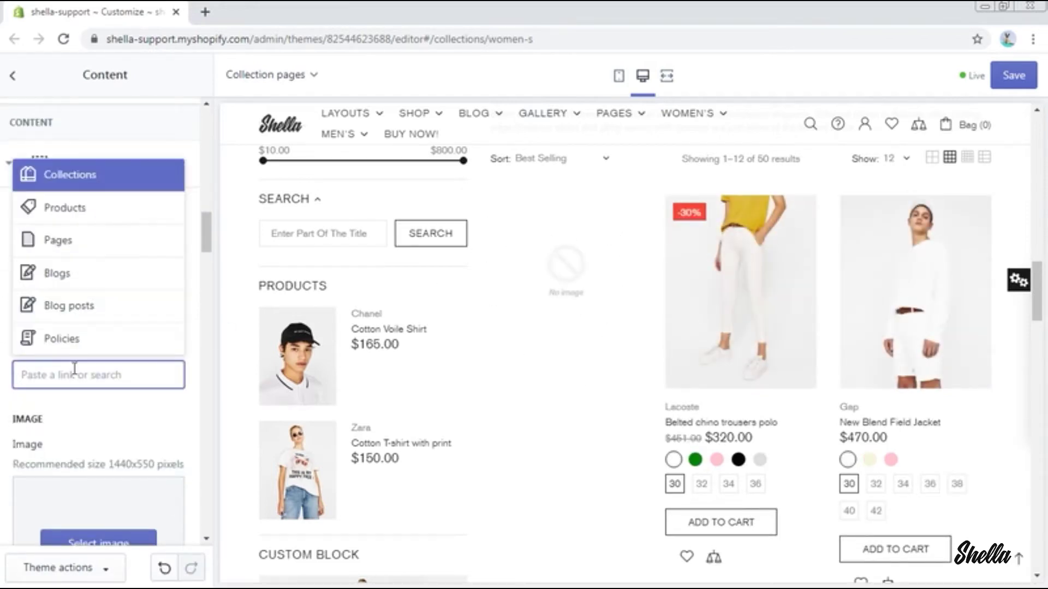
{"action": "left_click", "coordinate": [81, 413]}
{"action": "left_click", "coordinate": [98, 542]}
{"action": "left_click", "coordinate": [142, 289]}
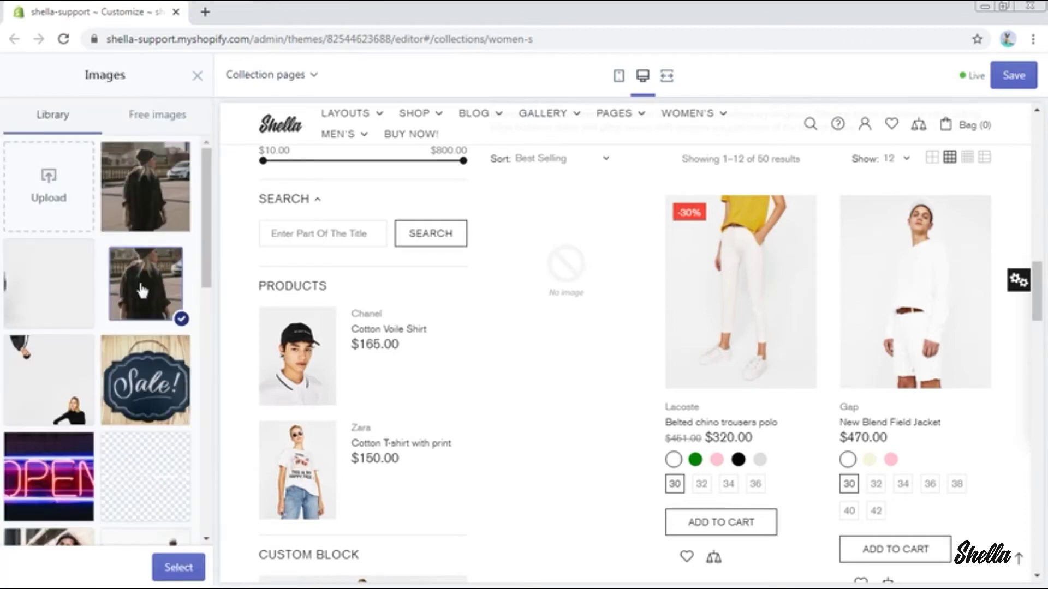
{"action": "left_click", "coordinate": [176, 571]}
{"action": "scroll", "coordinate": [138, 433], "scroll_direction": "down", "scroll_amount": 4}
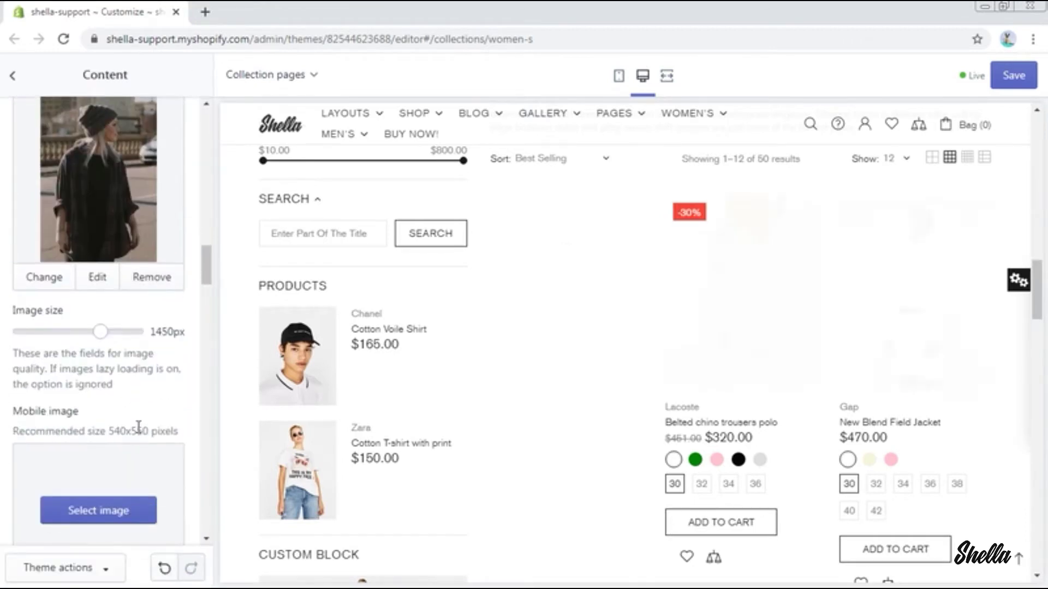
Set the promo's text line 1 to SALES and clear lines 2 and 3.
{"action": "scroll", "coordinate": [139, 435], "scroll_direction": "down", "scroll_amount": 10}
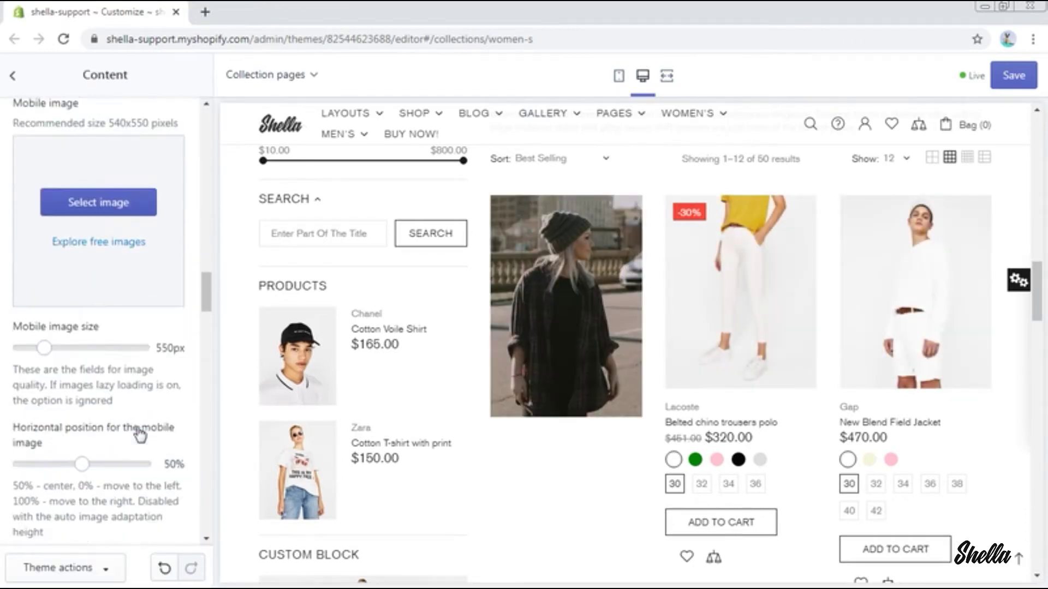
{"action": "triple_click", "coordinate": [116, 398]}
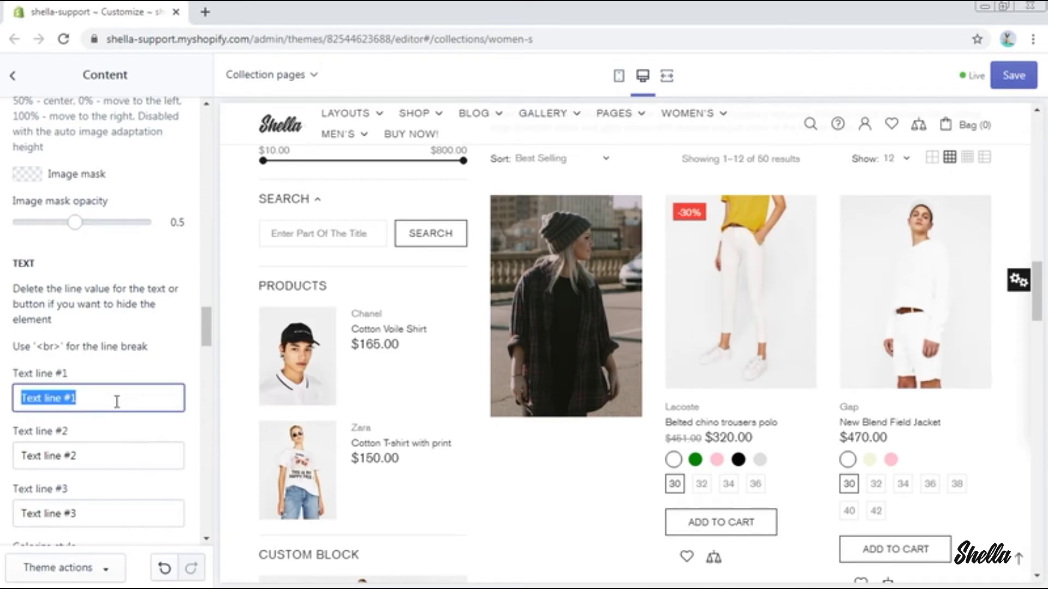
{"action": "type", "text": "SALES"}
{"action": "triple_click", "coordinate": [109, 456]}
{"action": "key", "text": "BackSpace"}
{"action": "scroll", "coordinate": [107, 415], "scroll_direction": "down", "scroll_amount": 3}
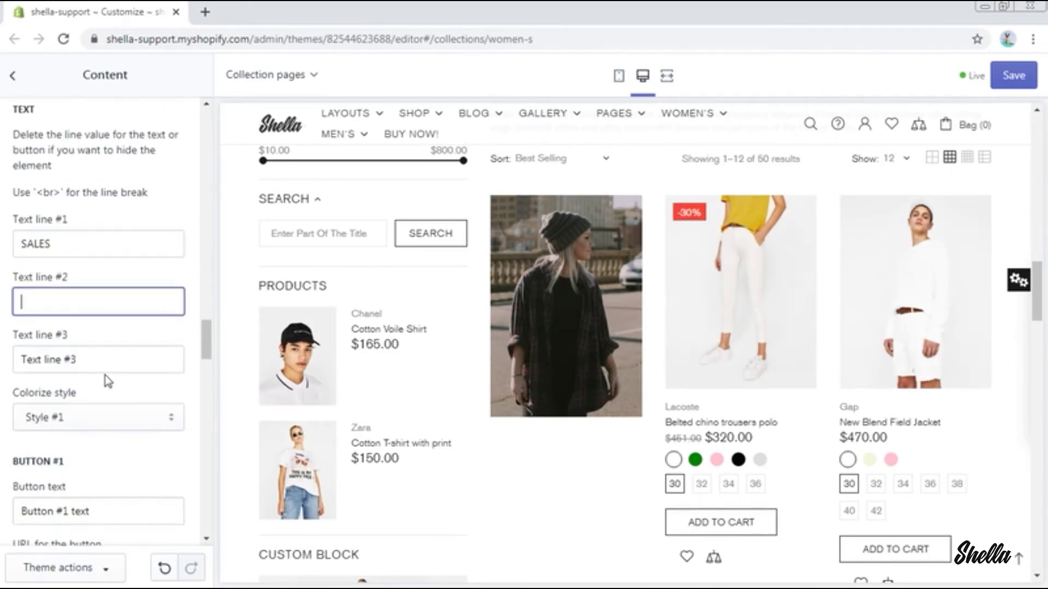
{"action": "triple_click", "coordinate": [104, 358]}
{"action": "key", "text": "BackSpace"}
Switch to the Type #3 bottom-ribbon layout with the image moving to Center on hover.
{"action": "scroll", "coordinate": [106, 359], "scroll_direction": "down", "scroll_amount": 4}
{"action": "scroll", "coordinate": [107, 359], "scroll_direction": "down", "scroll_amount": 15}
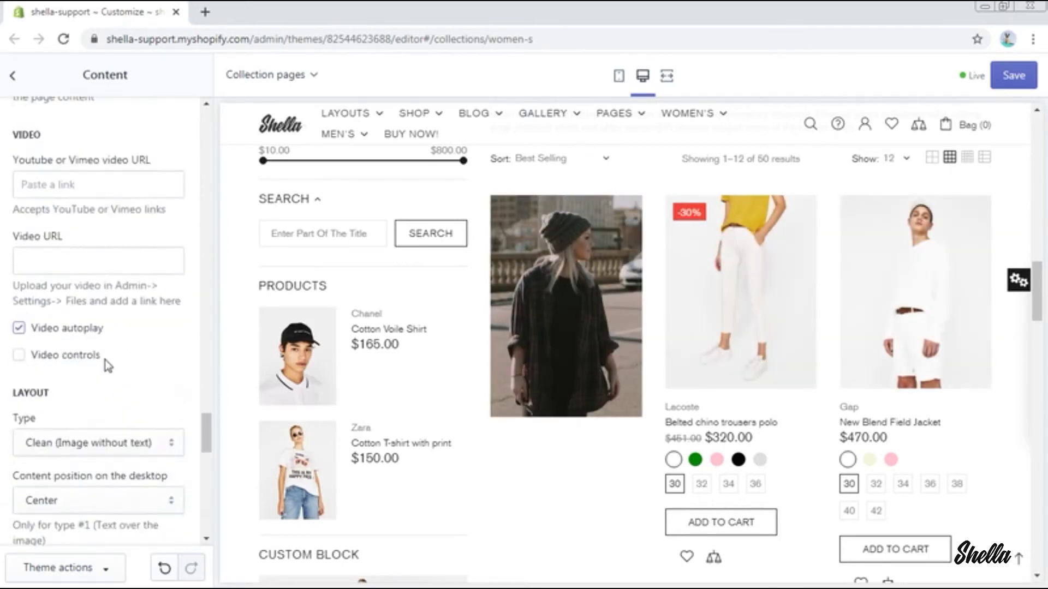
{"action": "left_click", "coordinate": [98, 259]}
{"action": "scroll", "coordinate": [125, 415], "scroll_direction": "down", "scroll_amount": 2}
{"action": "left_click", "coordinate": [131, 561]}
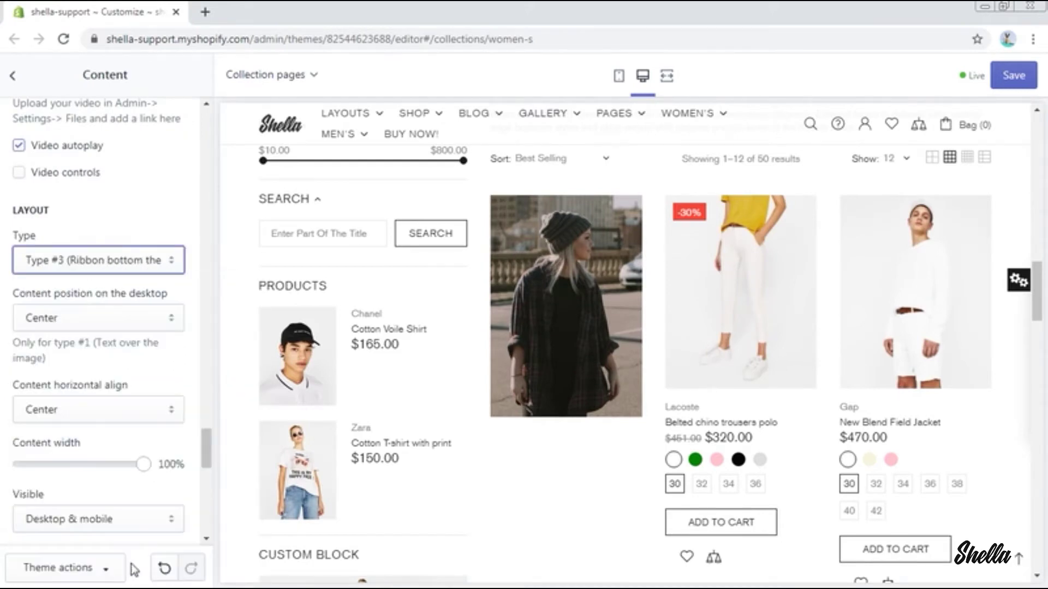
{"action": "scroll", "coordinate": [120, 371], "scroll_direction": "down", "scroll_amount": 7}
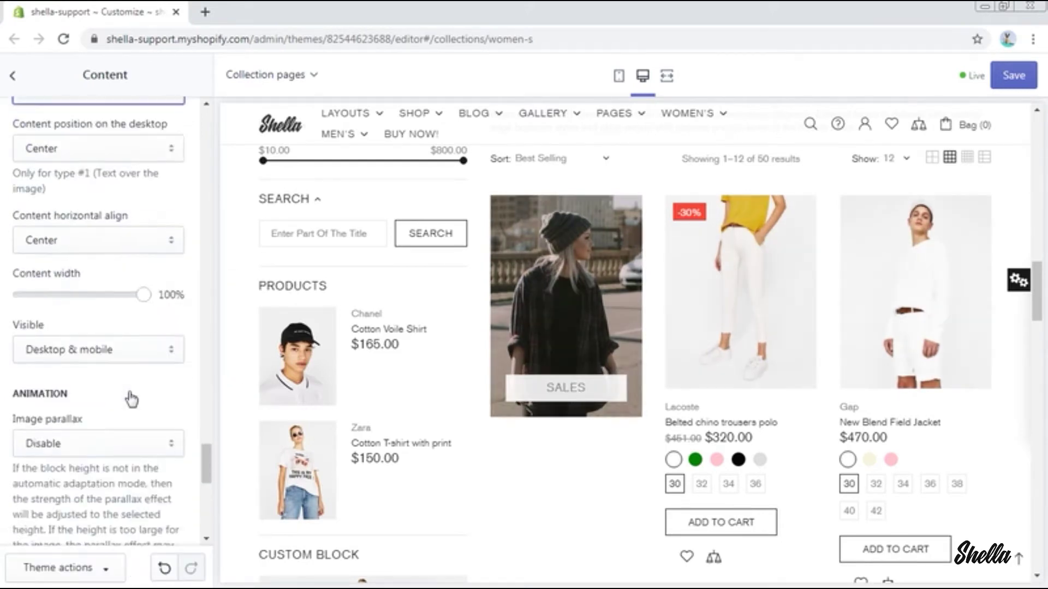
{"action": "left_click", "coordinate": [109, 396]}
{"action": "left_click", "coordinate": [102, 434]}
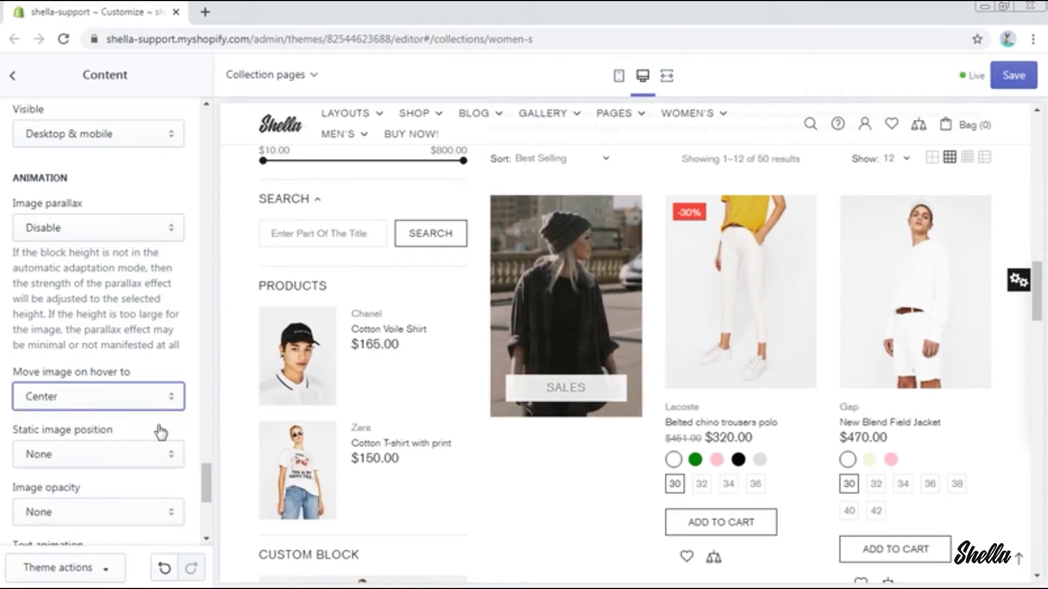
Show products two per row and check the page in full-width preview.
{"action": "scroll", "coordinate": [166, 431], "scroll_direction": "up", "scroll_amount": 5}
{"action": "left_click", "coordinate": [932, 158]}
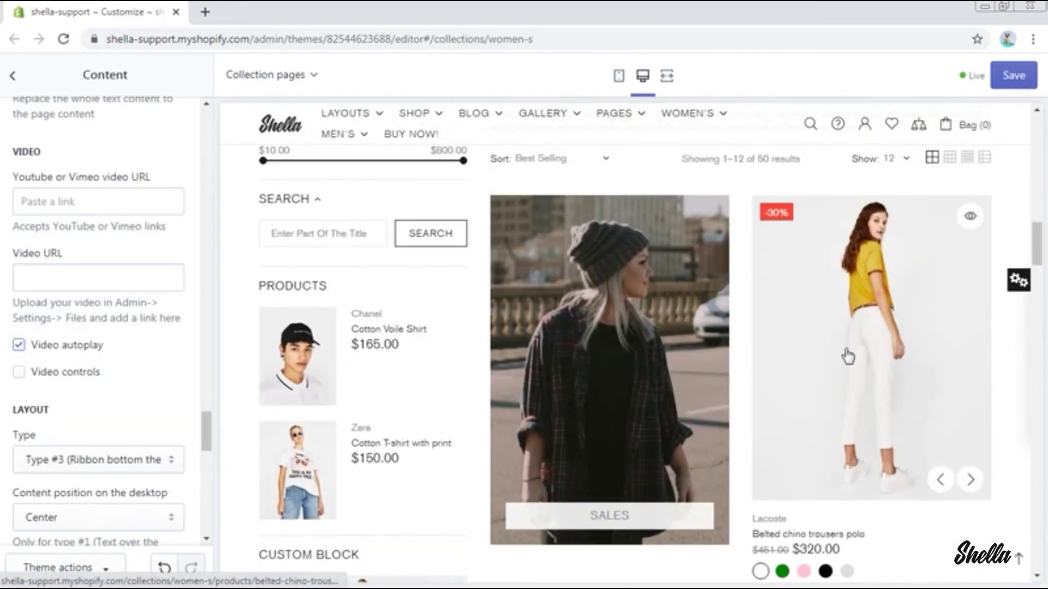
{"action": "left_click", "coordinate": [666, 75]}
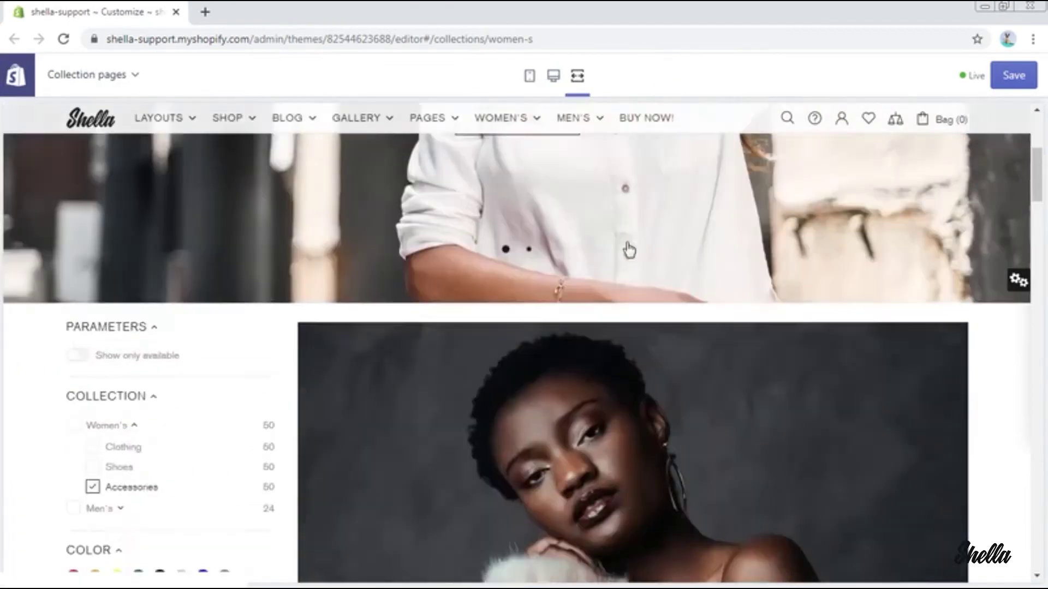
{"action": "scroll", "coordinate": [628, 246], "scroll_direction": "down", "scroll_amount": 15}
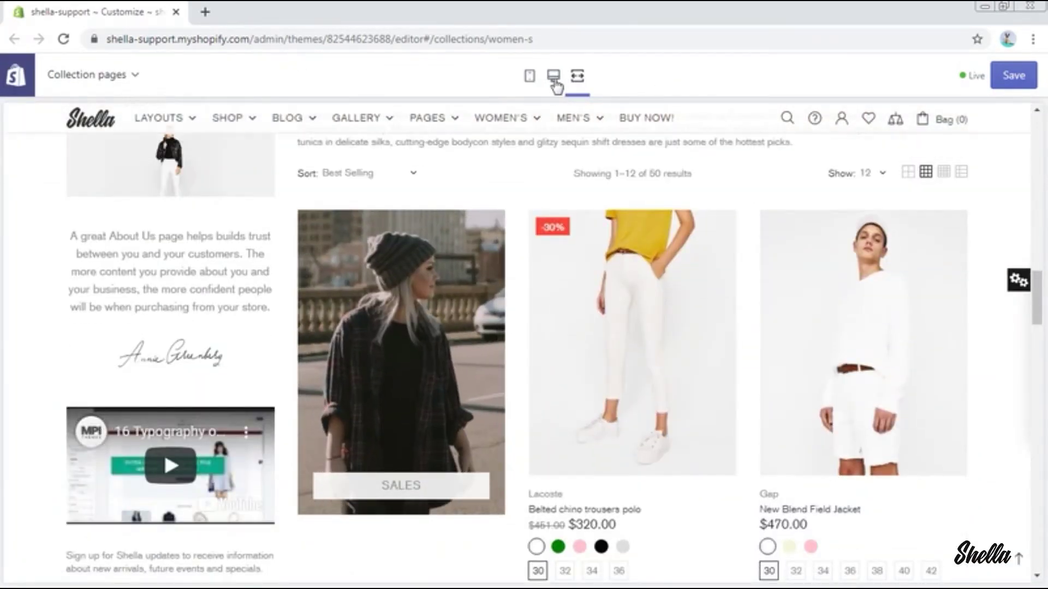
{"action": "left_click", "coordinate": [558, 76]}
{"action": "left_click", "coordinate": [557, 76]}
{"action": "scroll", "coordinate": [356, 463], "scroll_direction": "up", "scroll_amount": 5}
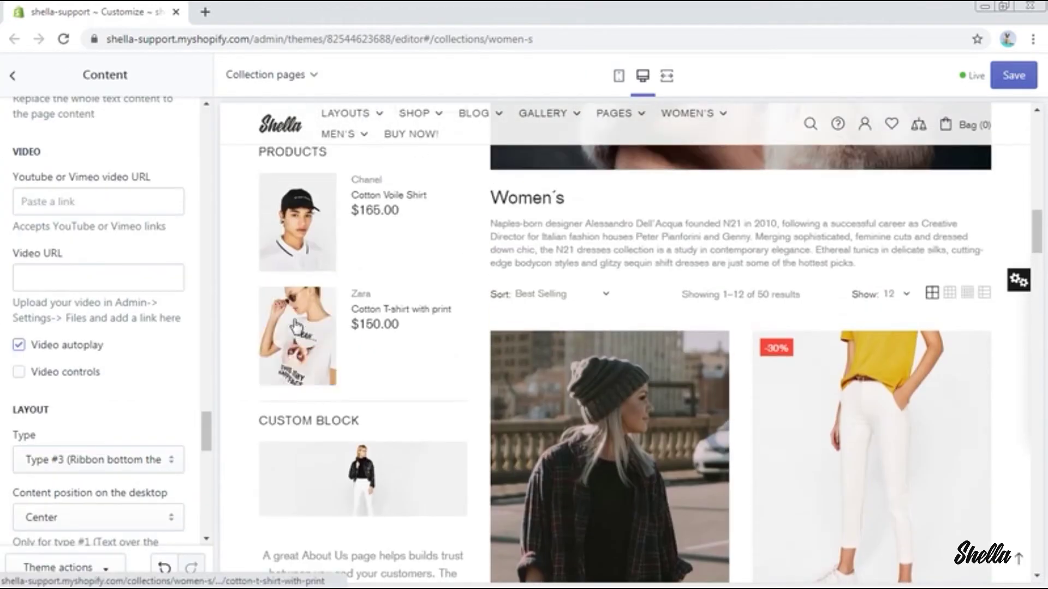
Set the Collection Page Sidebar Visibility to Hide.
{"action": "left_click", "coordinate": [9, 74]}
{"action": "left_click", "coordinate": [139, 115]}
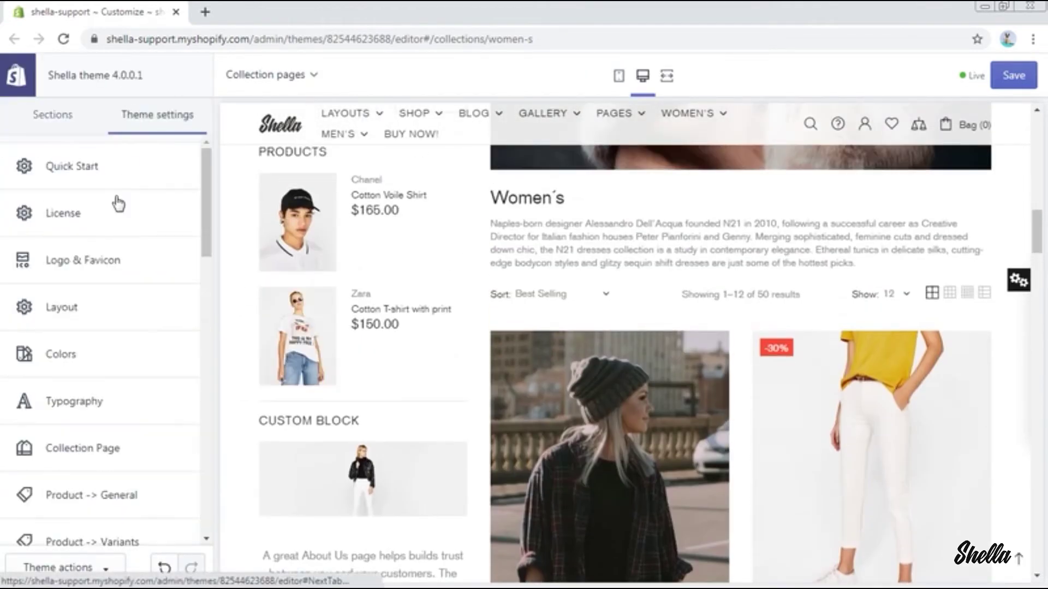
{"action": "left_click", "coordinate": [121, 450]}
{"action": "left_click", "coordinate": [139, 188]}
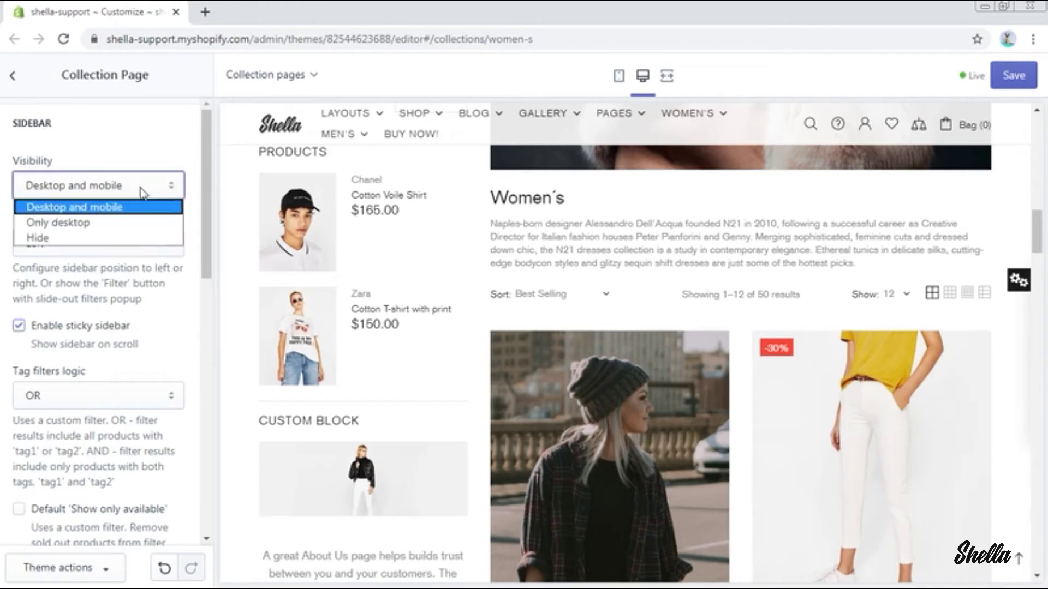
{"action": "left_click", "coordinate": [113, 239]}
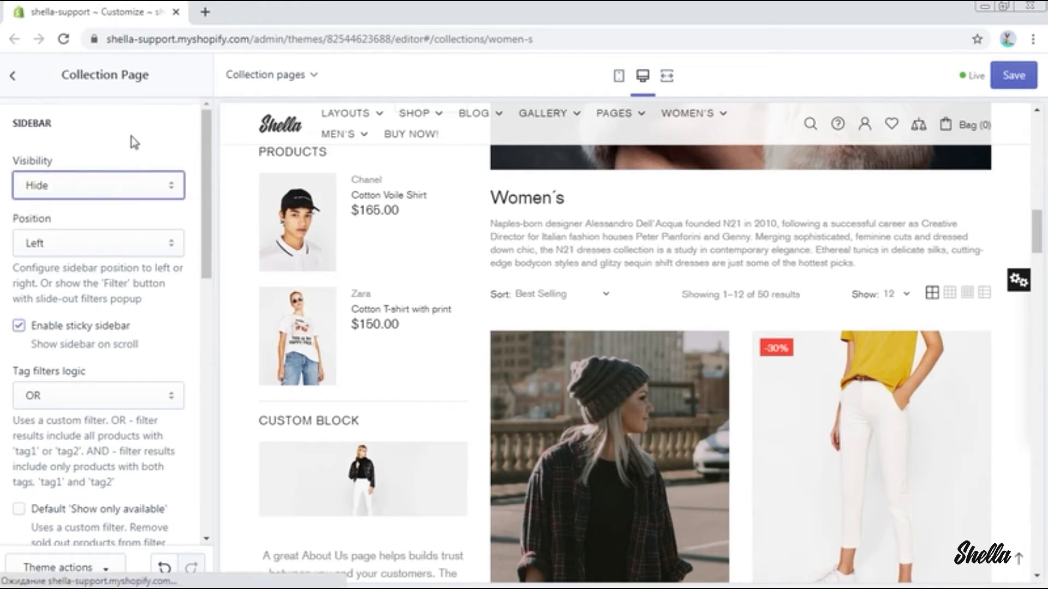
{"action": "left_click", "coordinate": [24, 85]}
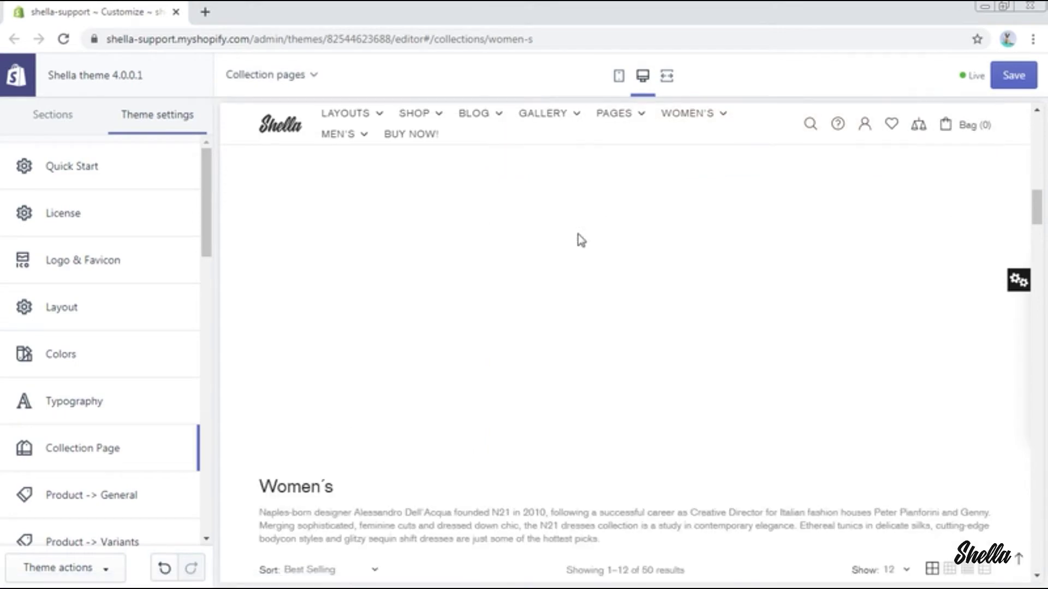
Check the full-width, sidebar-free Women's page layout and reopen the Collection Page settings.
{"action": "scroll", "coordinate": [580, 238], "scroll_direction": "down", "scroll_amount": 5}
{"action": "scroll", "coordinate": [580, 240], "scroll_direction": "down", "scroll_amount": 15}
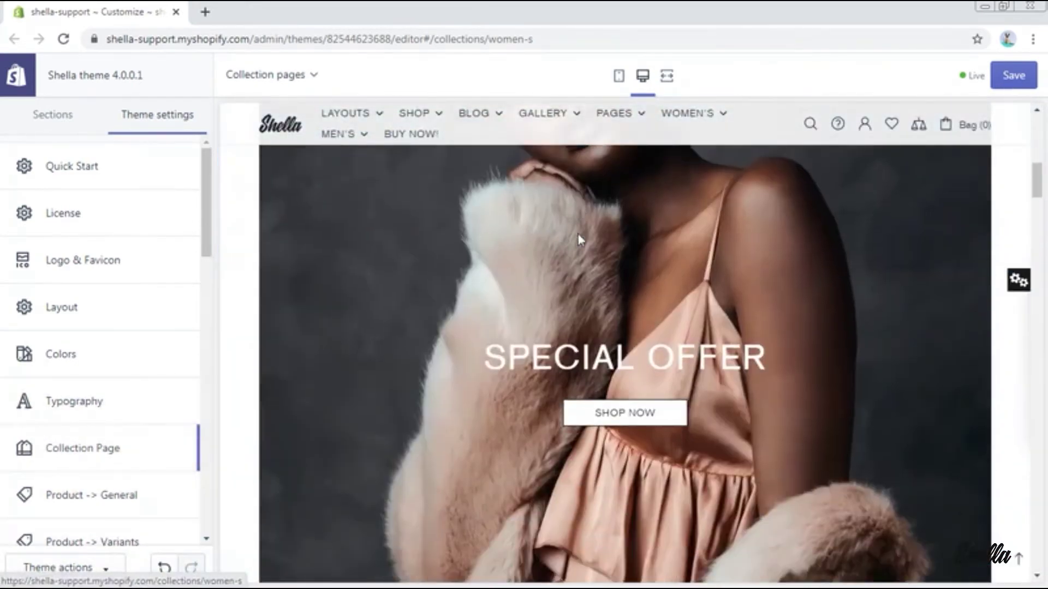
{"action": "scroll", "coordinate": [579, 241], "scroll_direction": "down", "scroll_amount": 4}
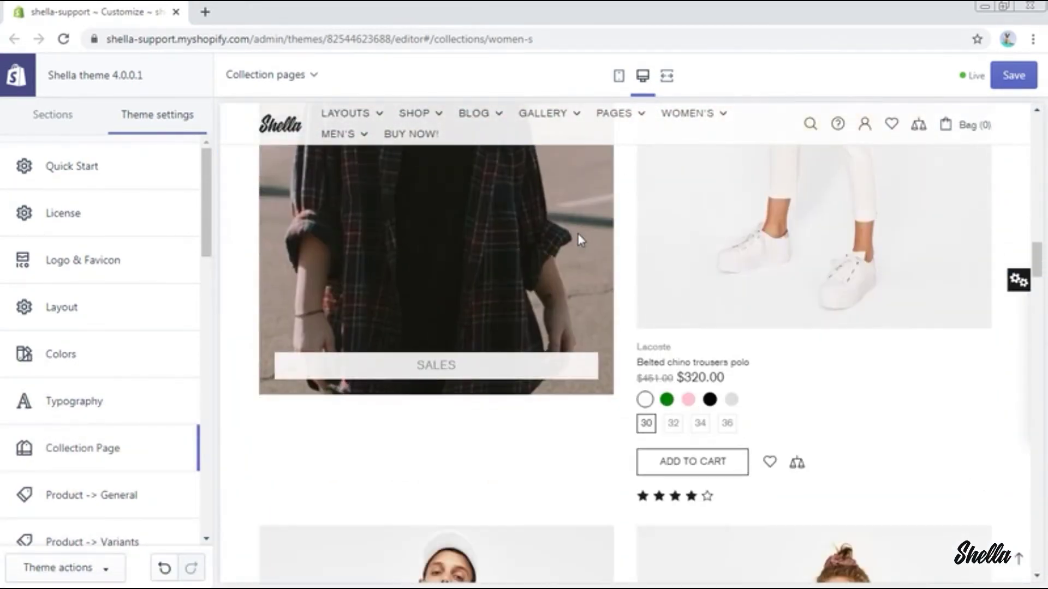
{"action": "scroll", "coordinate": [579, 238], "scroll_direction": "up", "scroll_amount": 8}
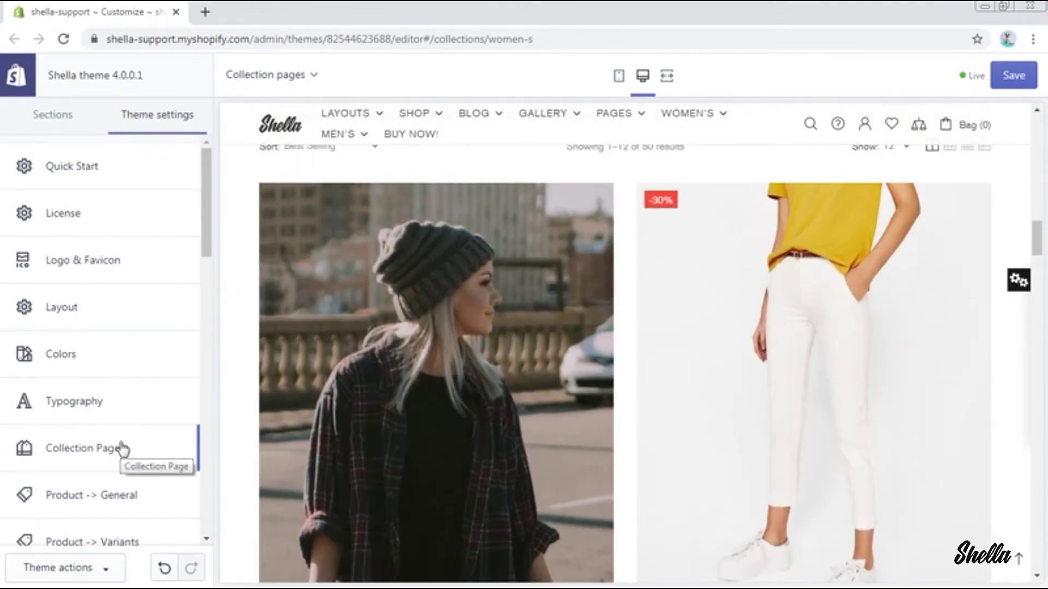
{"action": "left_click", "coordinate": [121, 448]}
Enter 'men-s' under Collections for Banner Builder Mode and go back to the theme settings list.
{"action": "scroll", "coordinate": [141, 377], "scroll_direction": "down", "scroll_amount": 10}
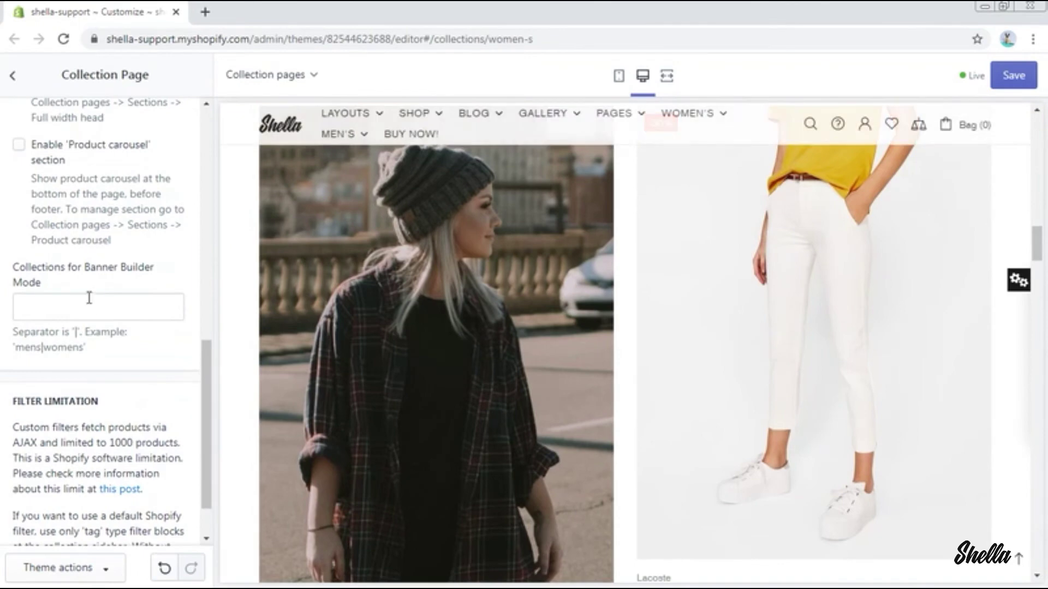
{"action": "left_click", "coordinate": [85, 307]}
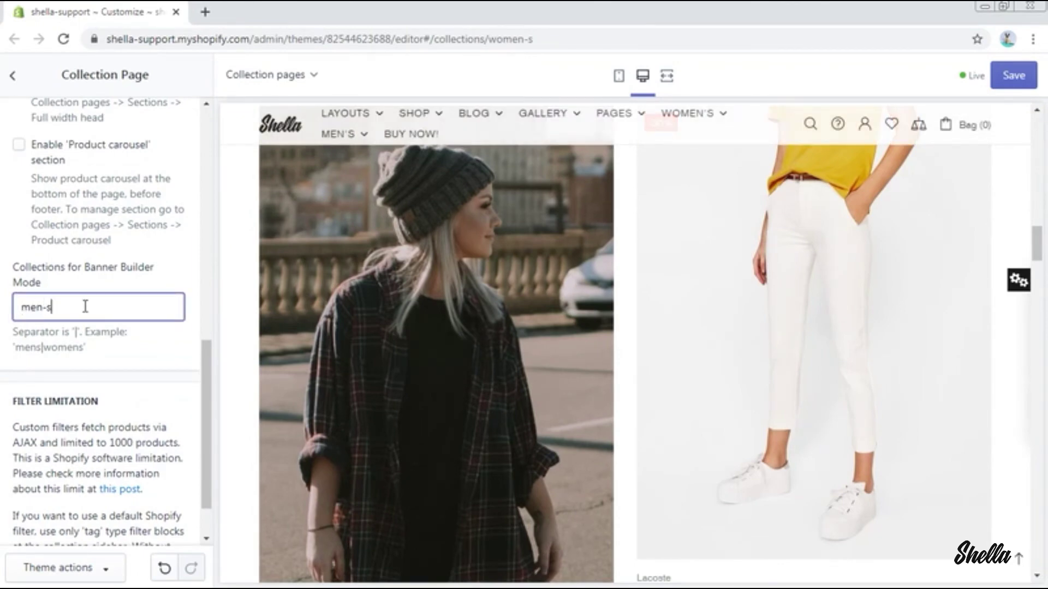
{"action": "left_click", "coordinate": [18, 81]}
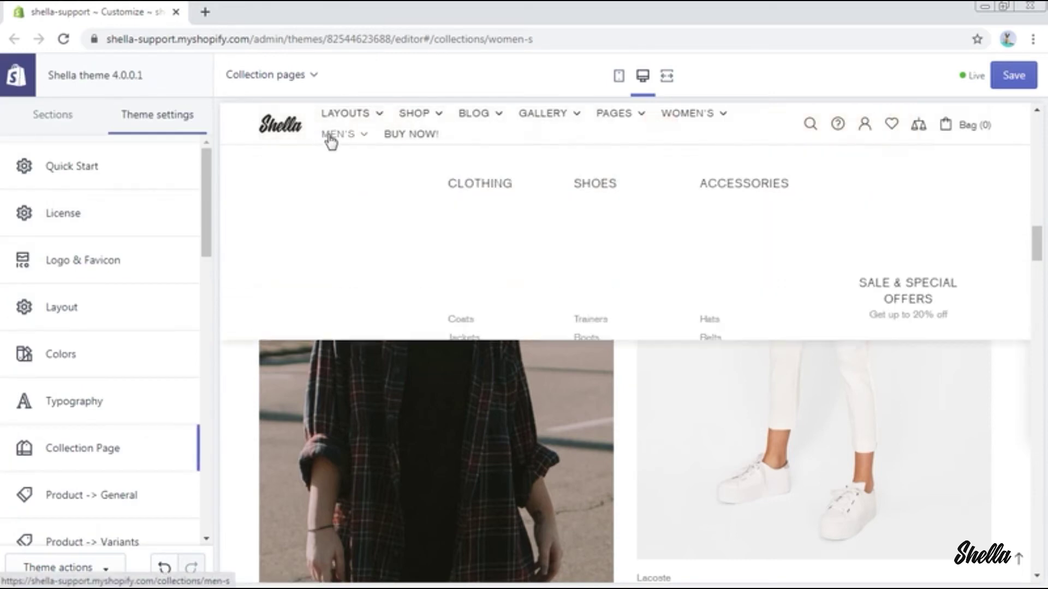
On the Men's page, keep Banner Builder at three items per row and add a Promo box (Banner).
{"action": "left_click", "coordinate": [338, 136]}
{"action": "left_click", "coordinate": [56, 121]}
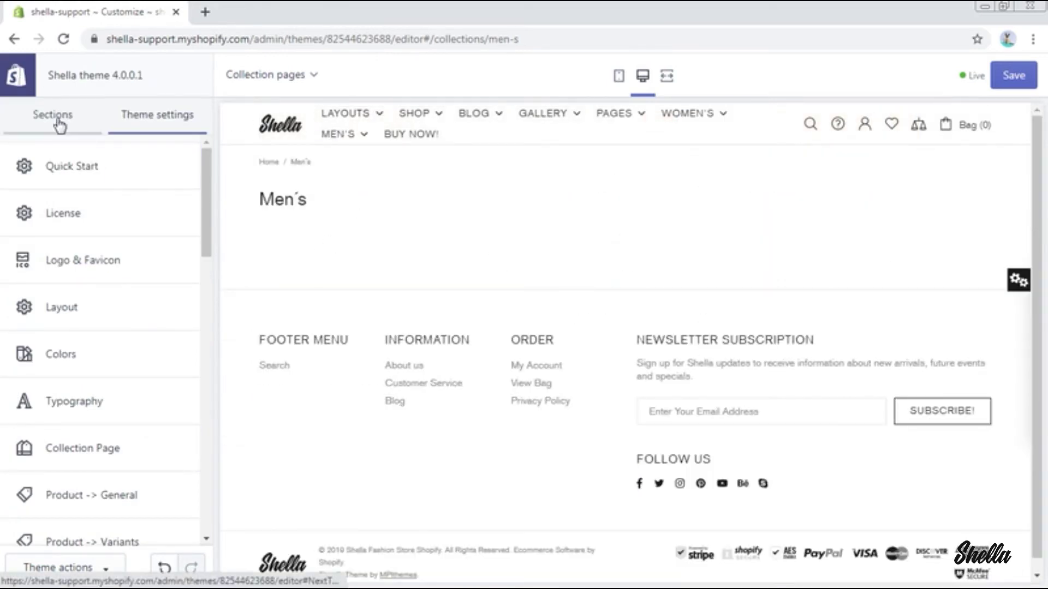
{"action": "left_click", "coordinate": [100, 397]}
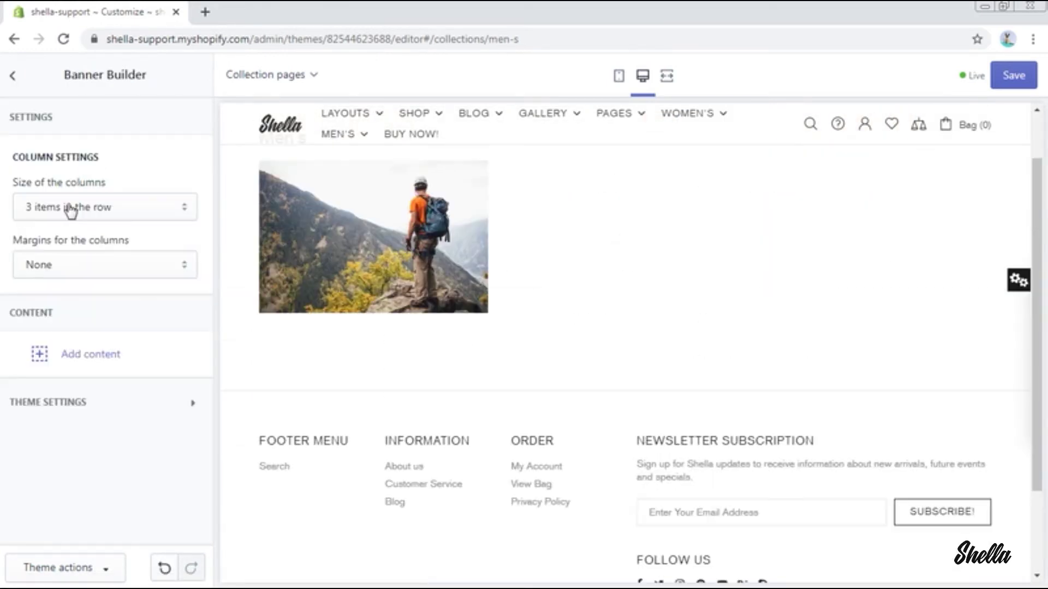
{"action": "left_click", "coordinate": [172, 213]}
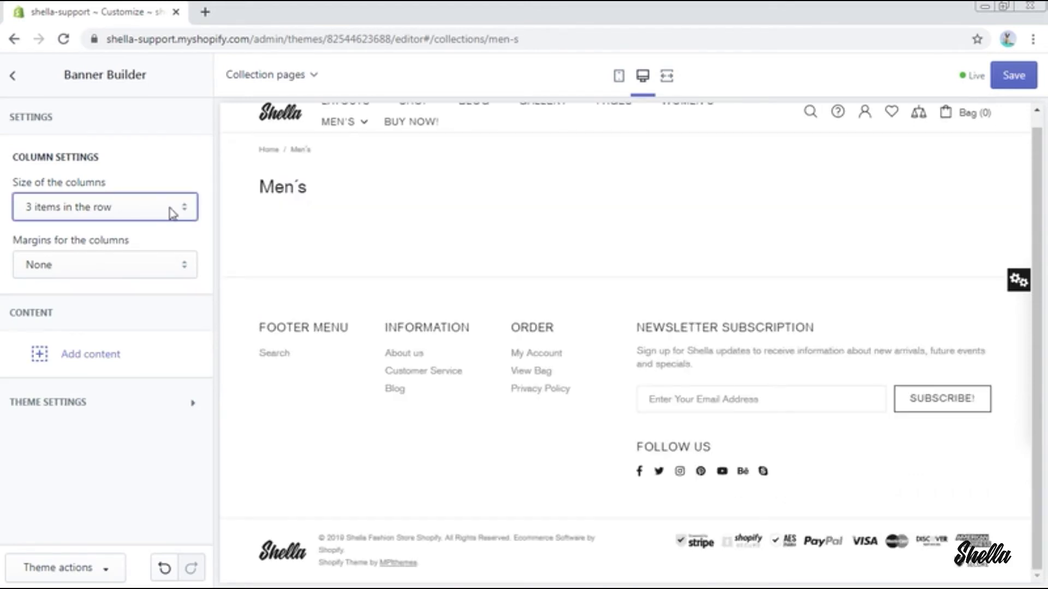
{"action": "left_click", "coordinate": [172, 213]}
{"action": "left_click", "coordinate": [173, 213]}
{"action": "left_click", "coordinate": [104, 359]}
{"action": "left_click", "coordinate": [85, 403]}
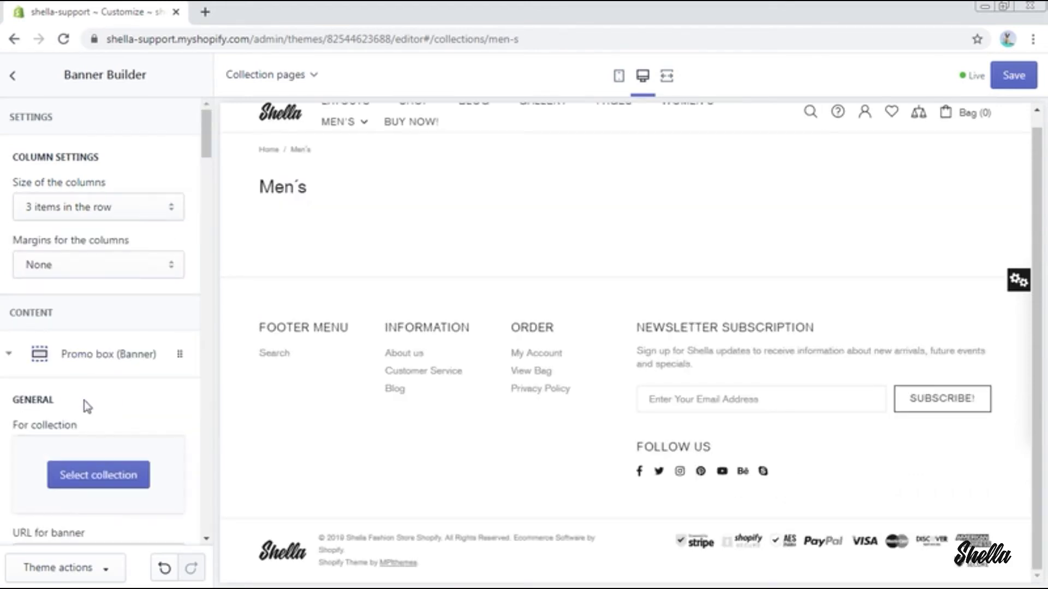
Link the promo box to the Men's collection and use the hiker photo as its image.
{"action": "left_click", "coordinate": [96, 476]}
{"action": "left_click", "coordinate": [77, 556]}
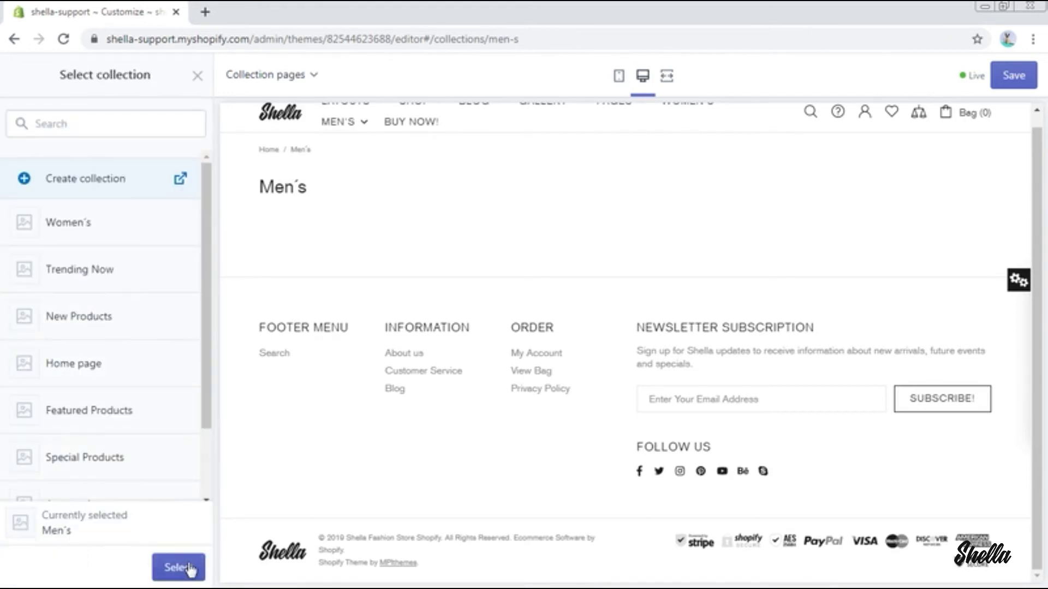
{"action": "left_click", "coordinate": [180, 568]}
{"action": "scroll", "coordinate": [116, 416], "scroll_direction": "down", "scroll_amount": 5}
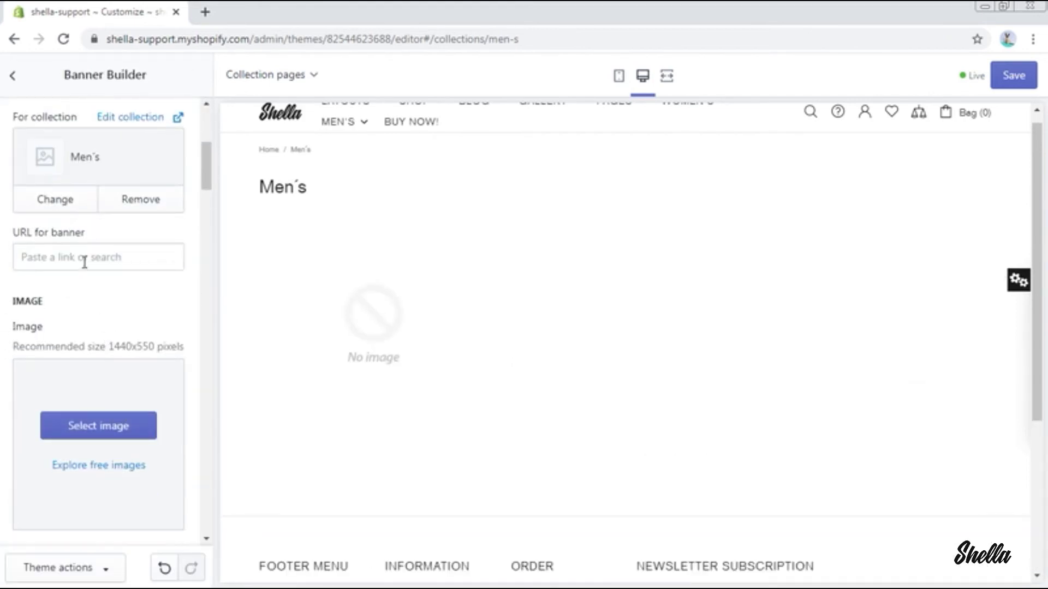
{"action": "left_click", "coordinate": [90, 430]}
{"action": "scroll", "coordinate": [141, 381], "scroll_direction": "down", "scroll_amount": 3}
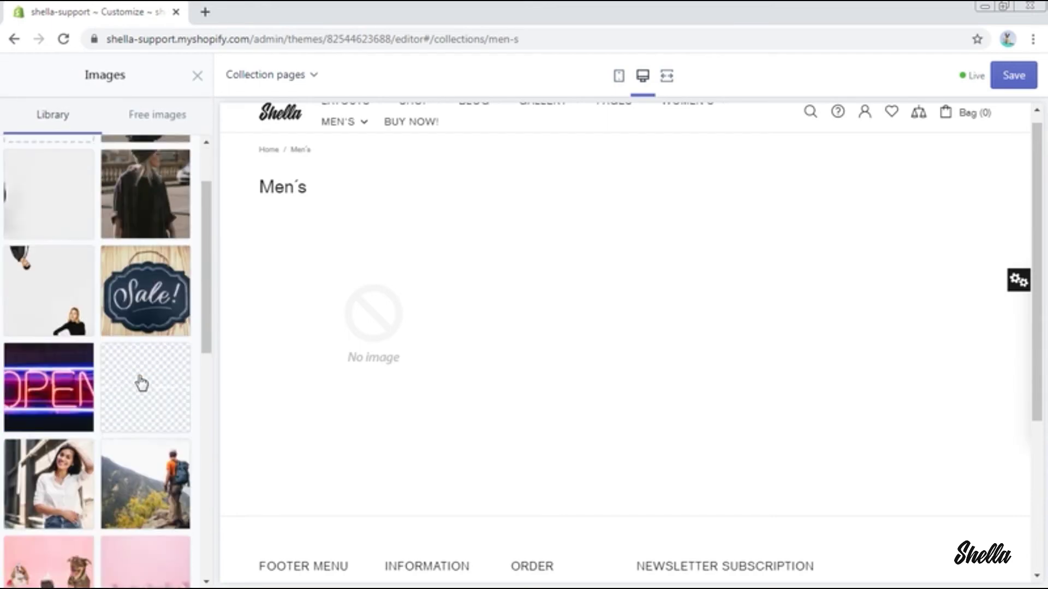
{"action": "left_click", "coordinate": [154, 419]}
{"action": "left_click", "coordinate": [178, 567]}
Set text line #1 to CLOTHING with layout Type #3 (Ribbon bottom the image).
{"action": "left_click", "coordinate": [120, 362]}
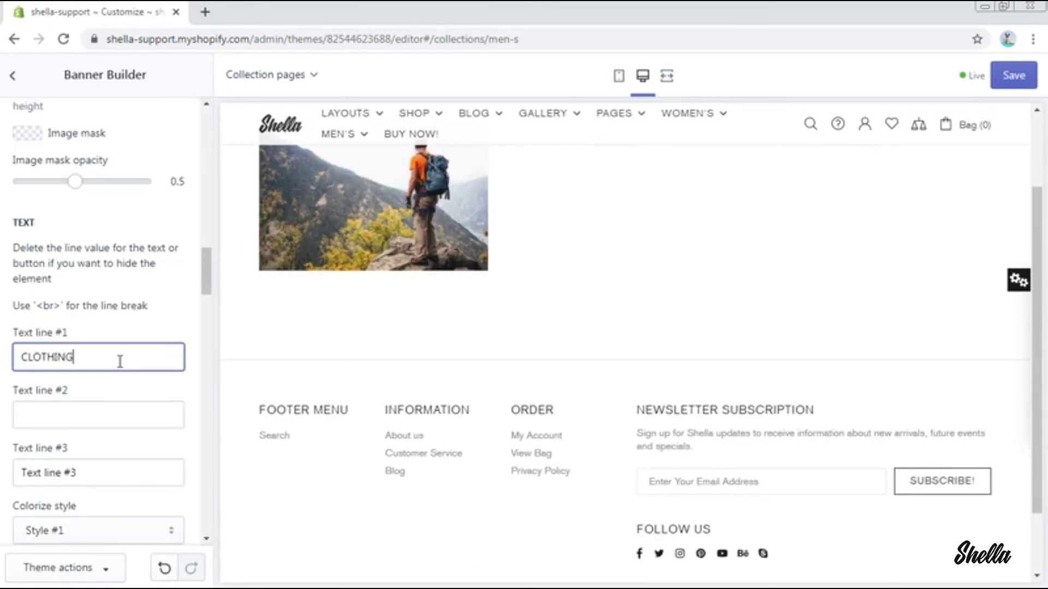
{"action": "scroll", "coordinate": [120, 362], "scroll_direction": "down", "scroll_amount": 15}
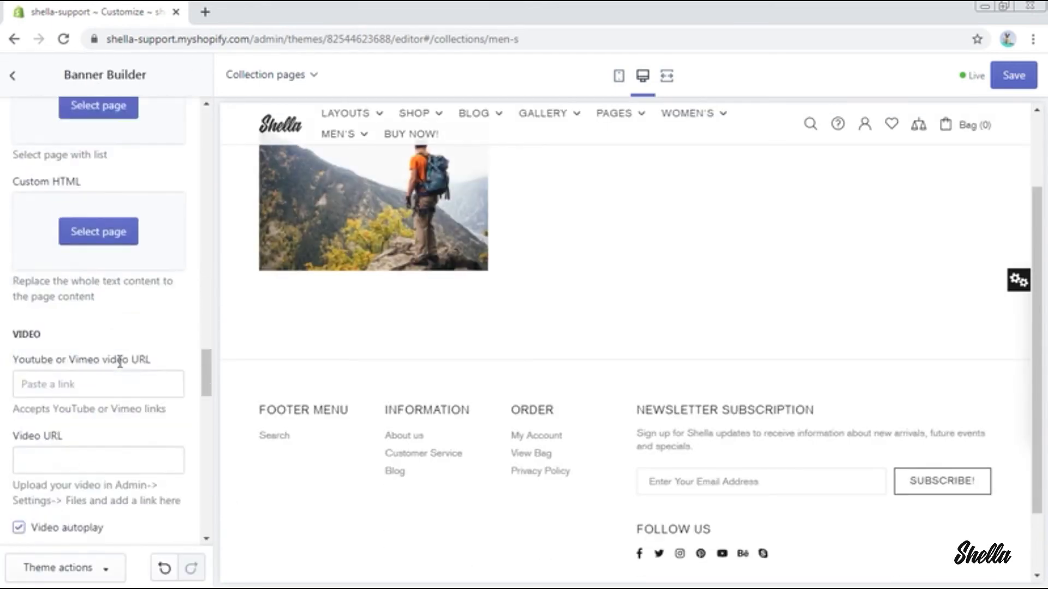
{"action": "scroll", "coordinate": [120, 361], "scroll_direction": "down", "scroll_amount": 8}
{"action": "left_click", "coordinate": [146, 228]}
{"action": "scroll", "coordinate": [139, 516], "scroll_direction": "down", "scroll_amount": 3}
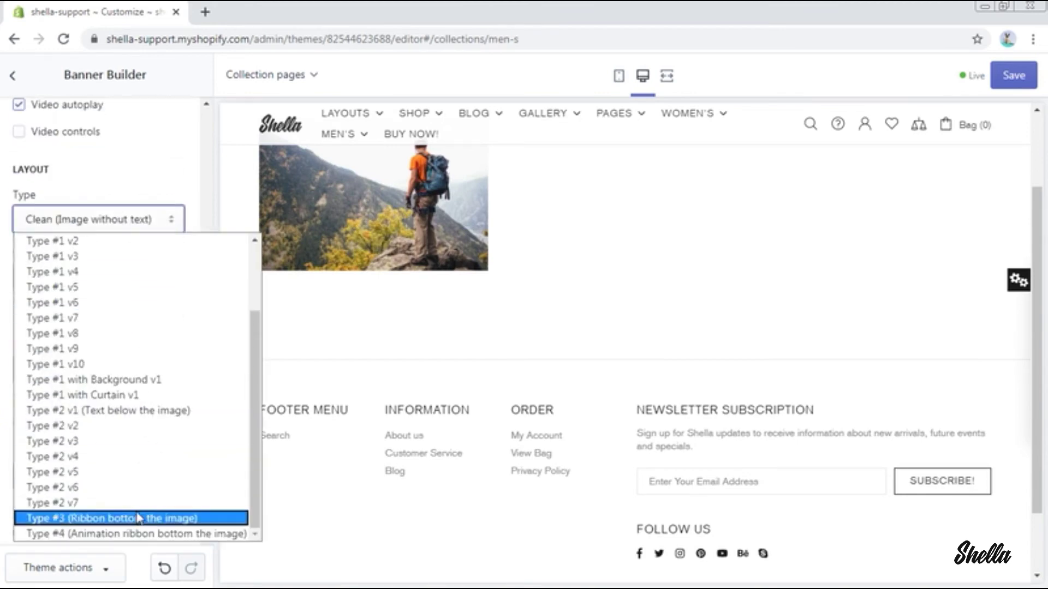
{"action": "left_click", "coordinate": [137, 516]}
{"action": "scroll", "coordinate": [125, 382], "scroll_direction": "down", "scroll_amount": 10}
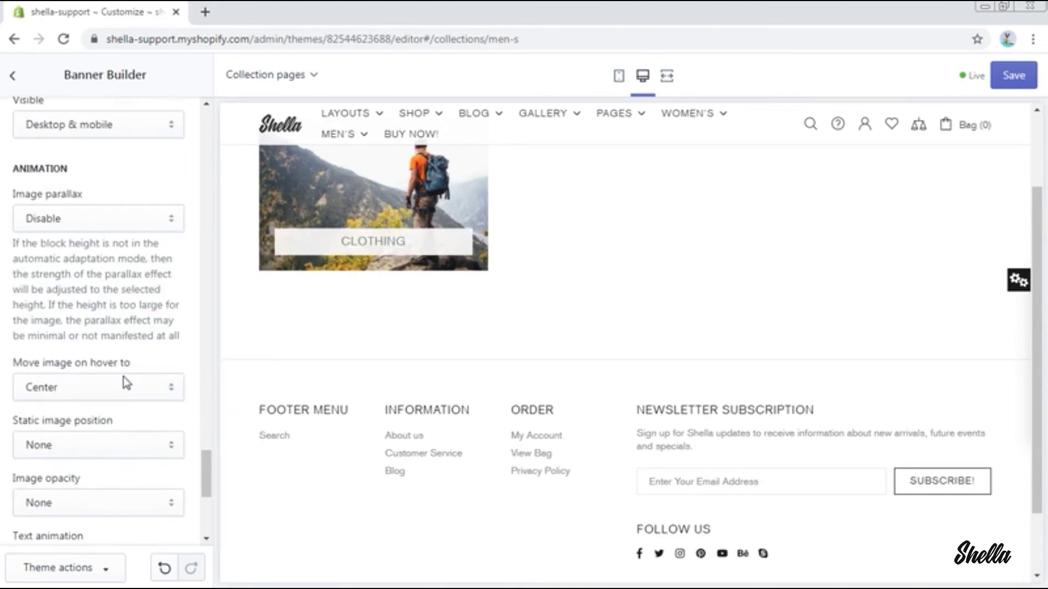
{"action": "left_click", "coordinate": [120, 392]}
{"action": "scroll", "coordinate": [120, 388], "scroll_direction": "down", "scroll_amount": 6}
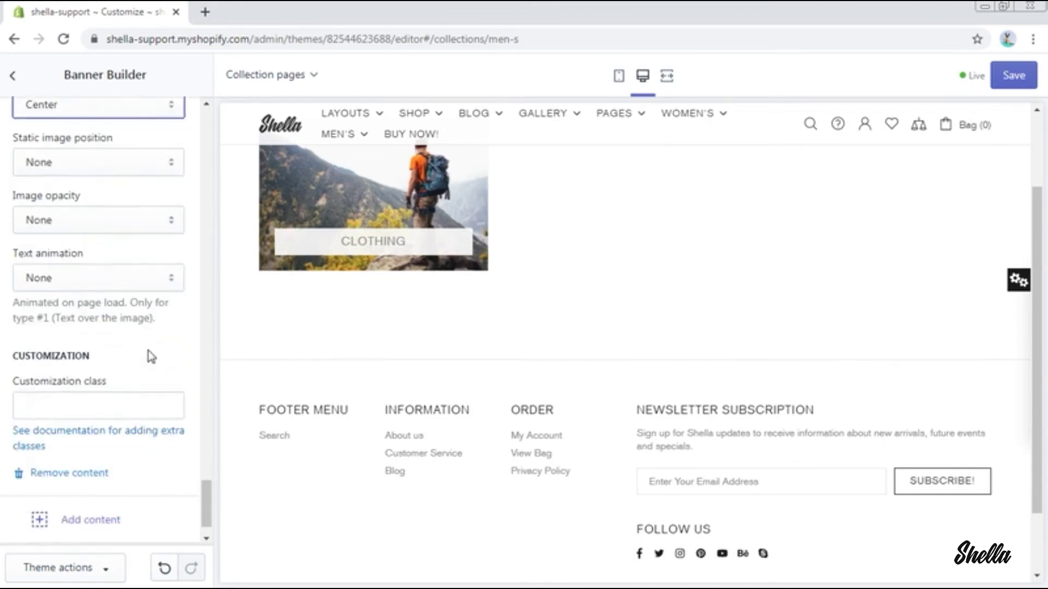
Change the Banner Builder column size to '1 item in the row' and scroll to check the banners.
{"action": "left_click", "coordinate": [145, 206]}
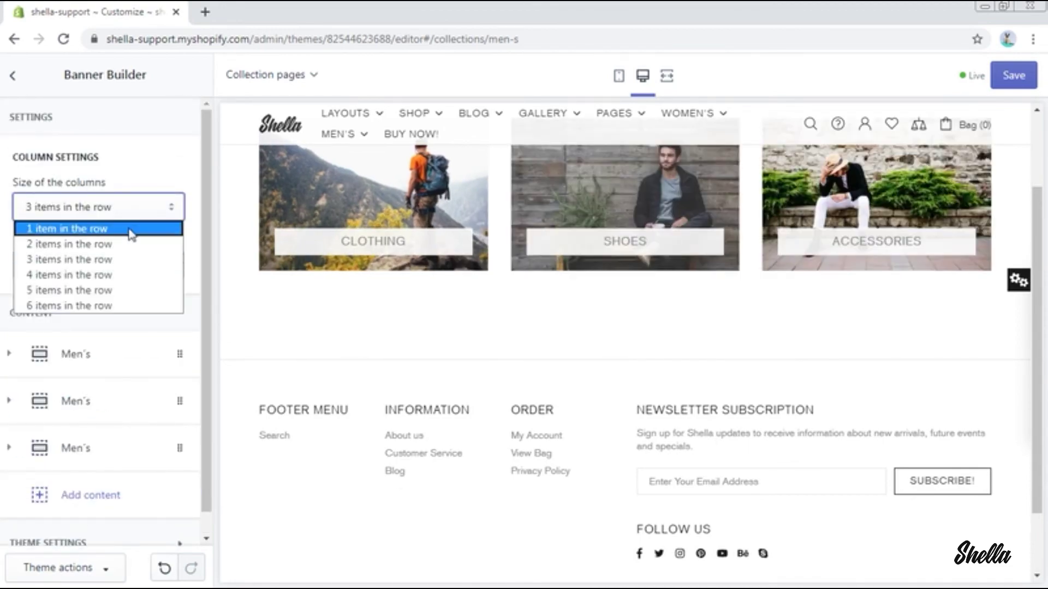
{"action": "left_click", "coordinate": [133, 228]}
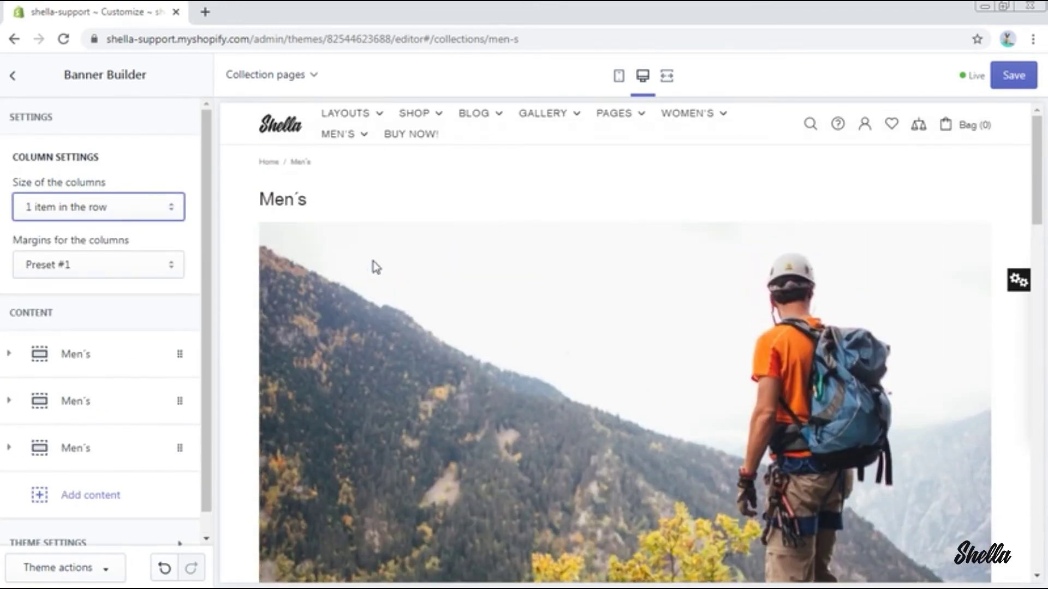
{"action": "scroll", "coordinate": [373, 264], "scroll_direction": "down", "scroll_amount": 6}
{"action": "scroll", "coordinate": [373, 264], "scroll_direction": "down", "scroll_amount": 15}
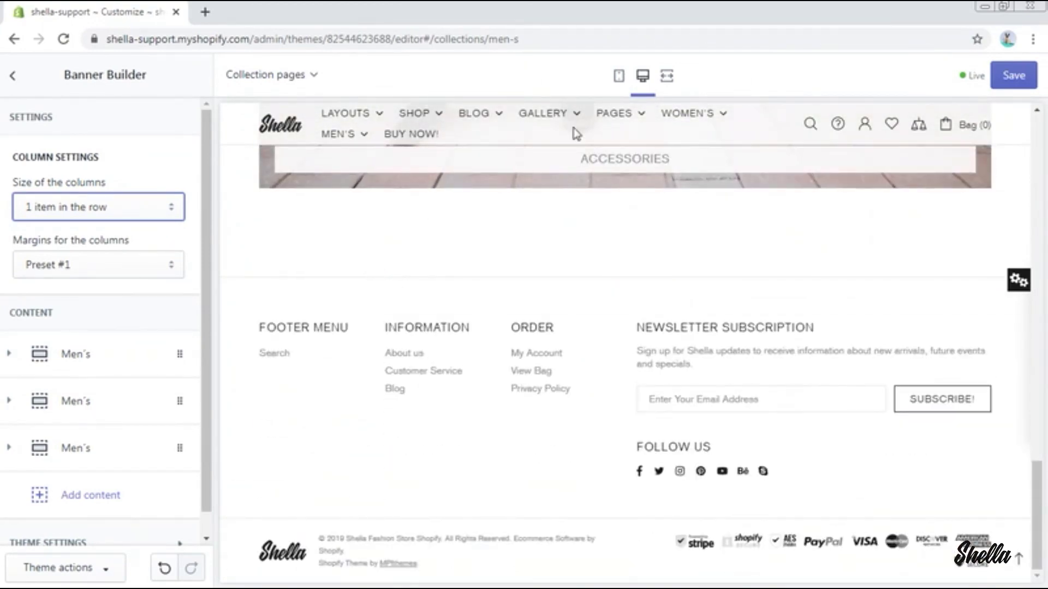
Review the Men's banners in full-width preview, then go to the Women's collection page.
{"action": "left_click", "coordinate": [666, 77]}
{"action": "scroll", "coordinate": [131, 190], "scroll_direction": "down", "scroll_amount": 4}
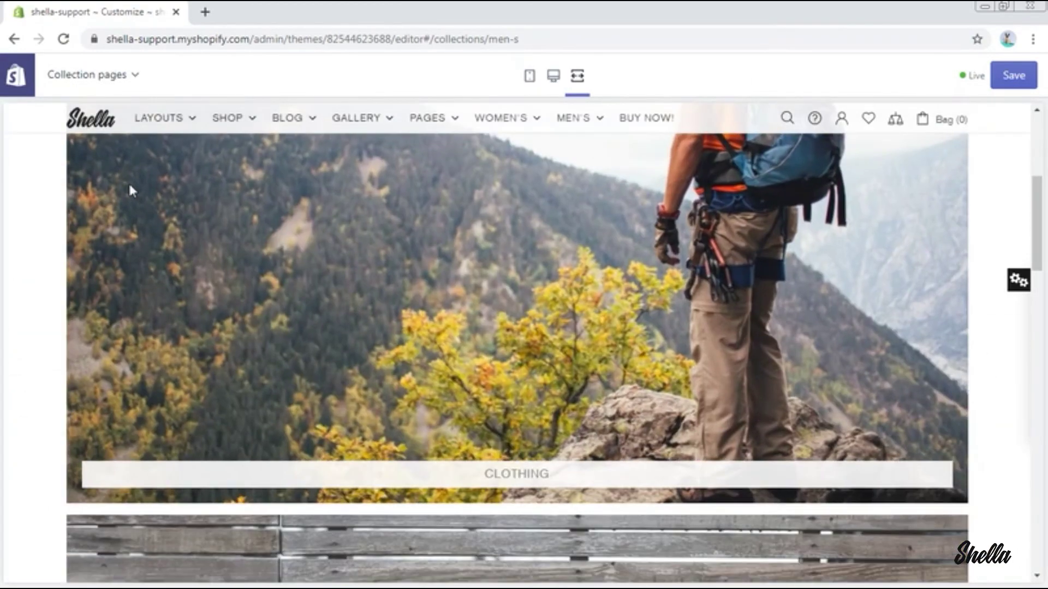
{"action": "scroll", "coordinate": [131, 190], "scroll_direction": "down", "scroll_amount": 8}
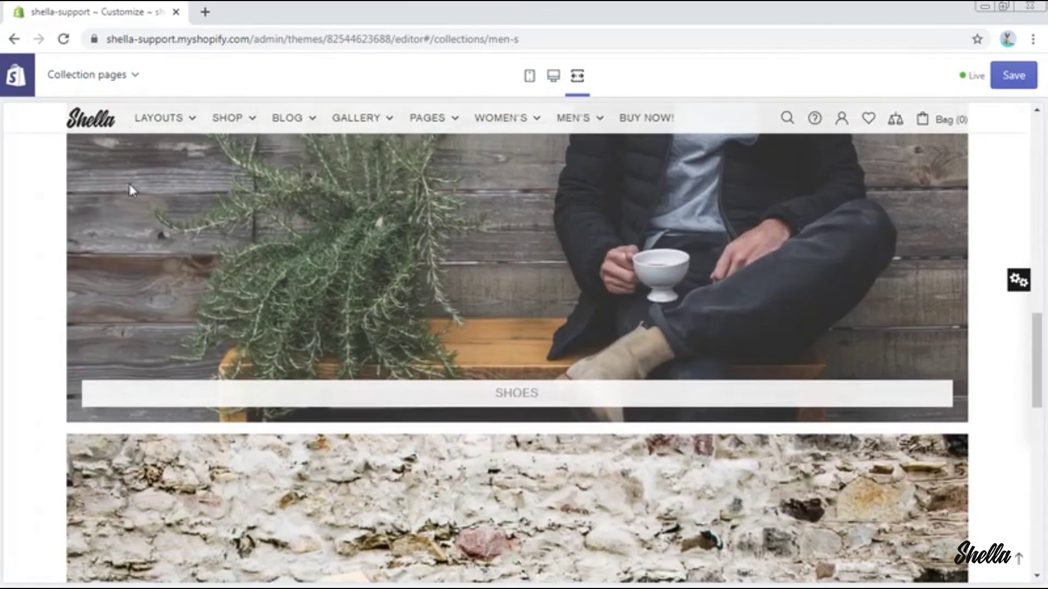
{"action": "scroll", "coordinate": [131, 190], "scroll_direction": "down", "scroll_amount": 10}
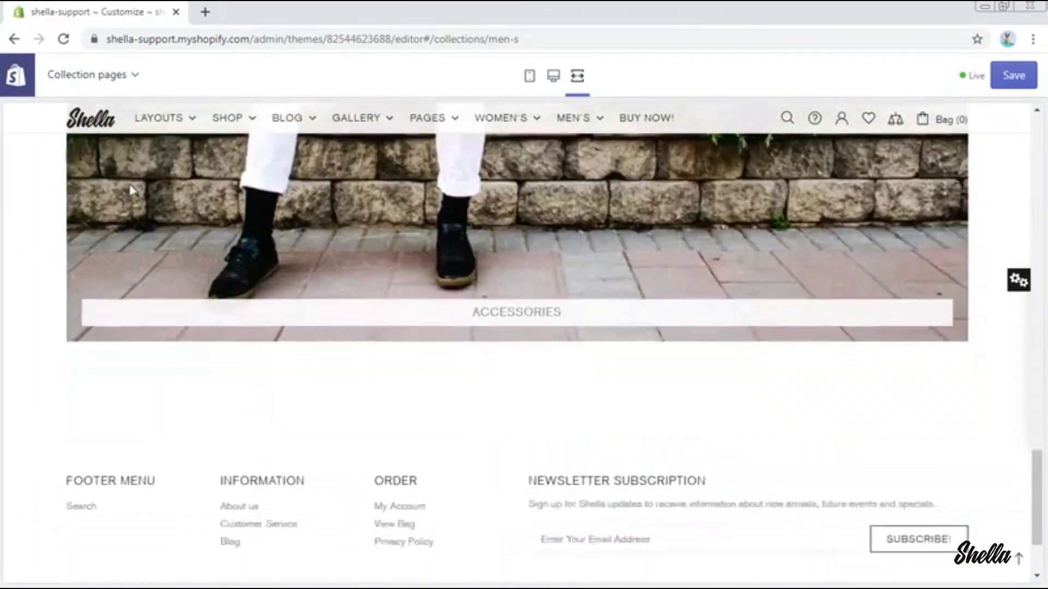
{"action": "scroll", "coordinate": [131, 190], "scroll_direction": "up", "scroll_amount": 8}
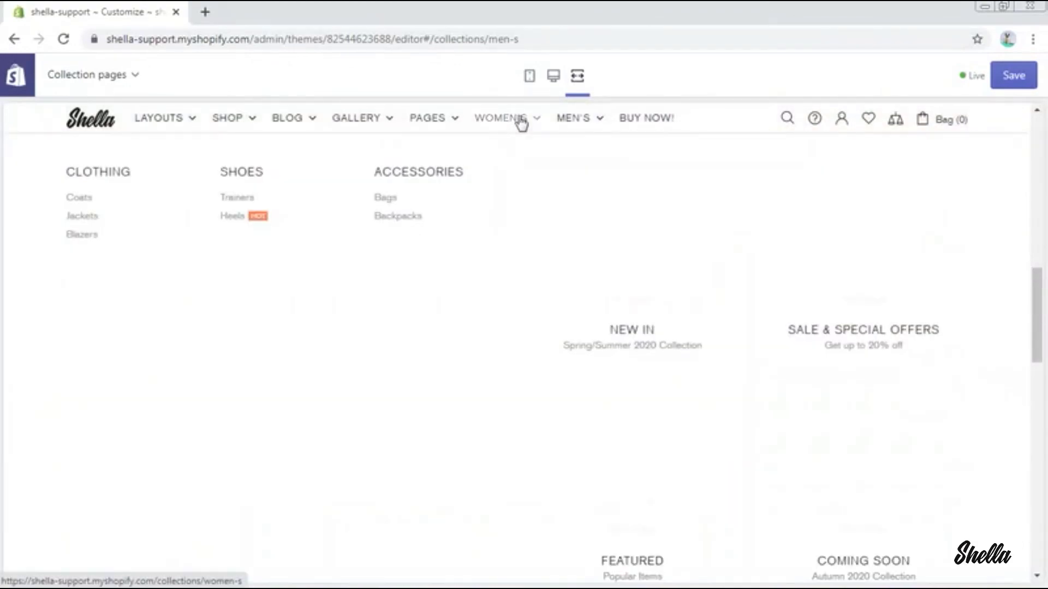
{"action": "left_click", "coordinate": [519, 119]}
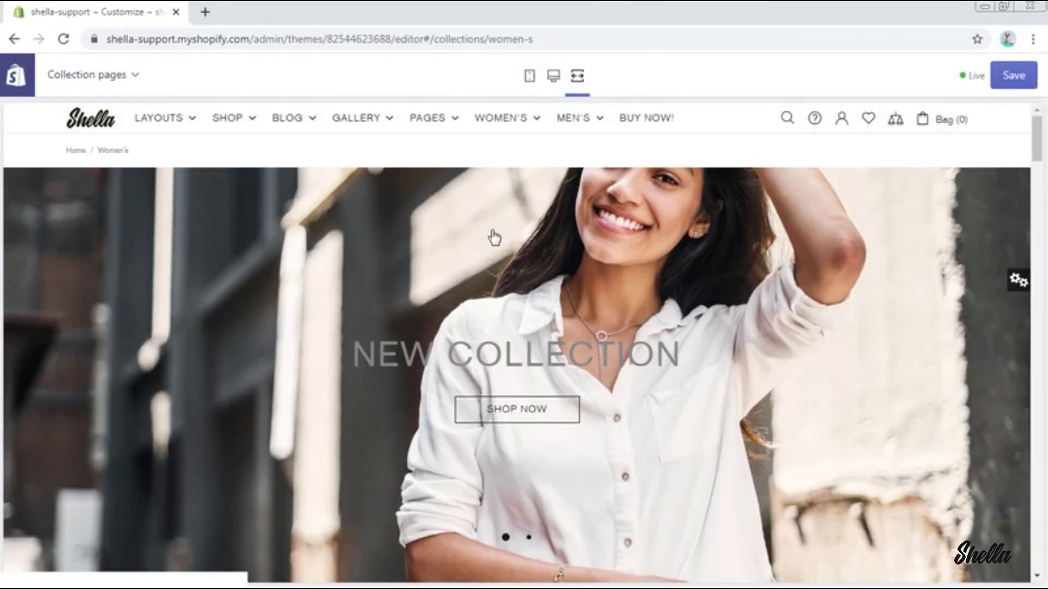
{"action": "left_click", "coordinate": [529, 539]}
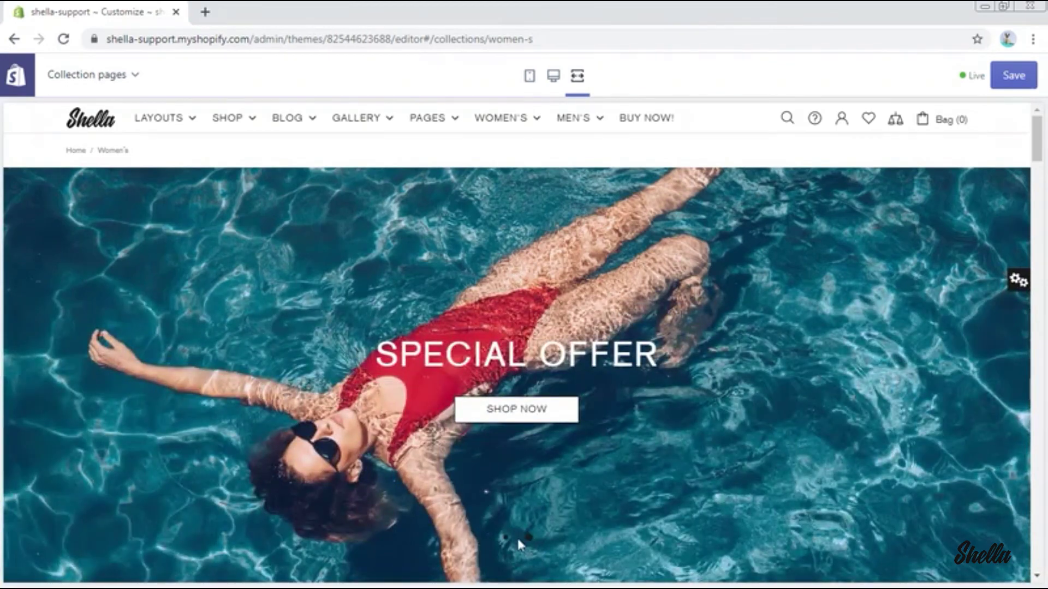
{"action": "left_click", "coordinate": [506, 538]}
{"action": "scroll", "coordinate": [505, 539], "scroll_direction": "down", "scroll_amount": 3}
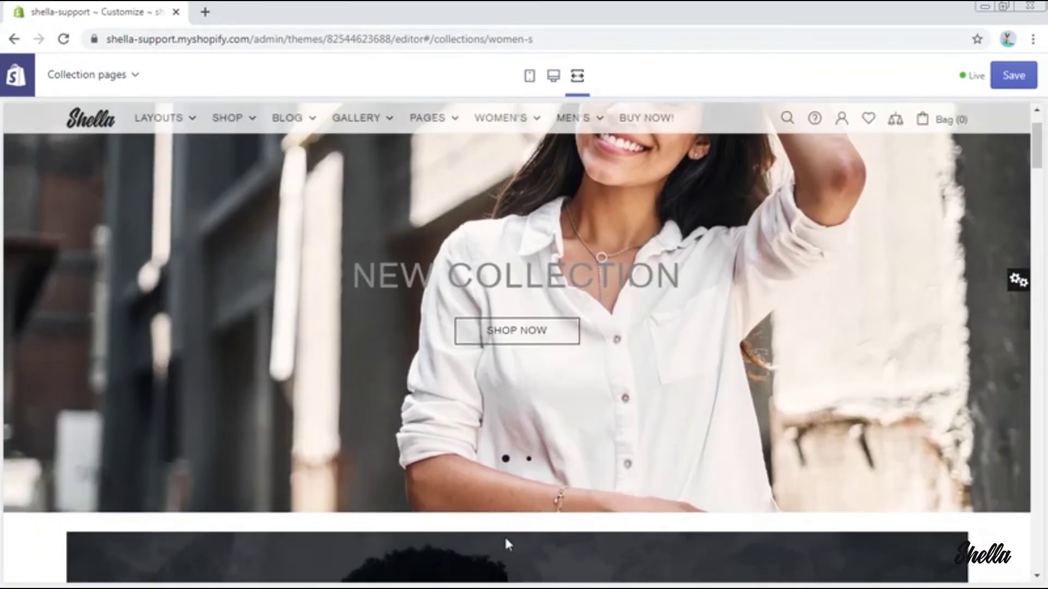
{"action": "scroll", "coordinate": [506, 539], "scroll_direction": "down", "scroll_amount": 10}
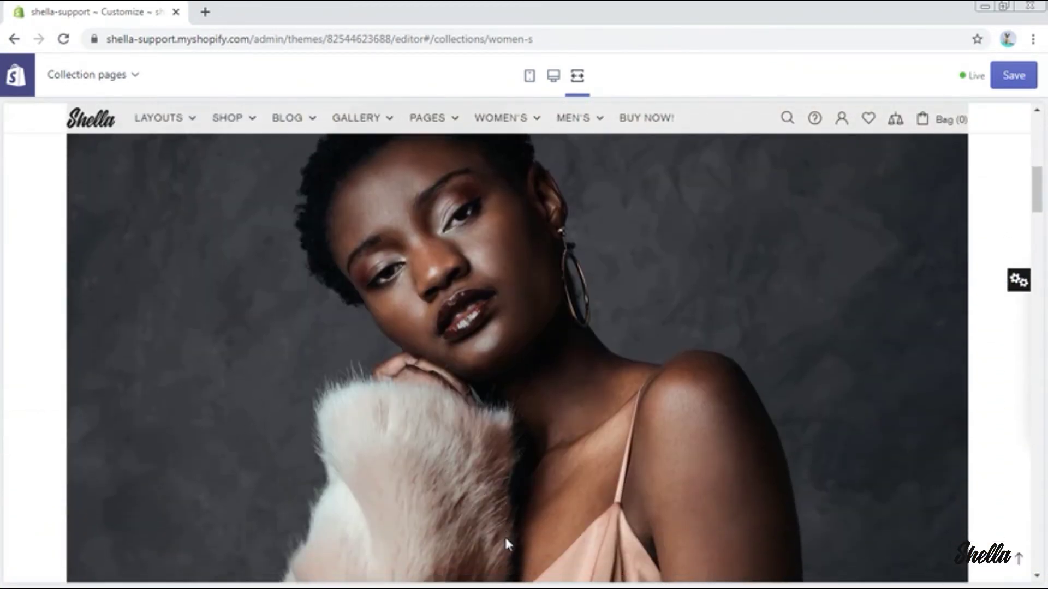